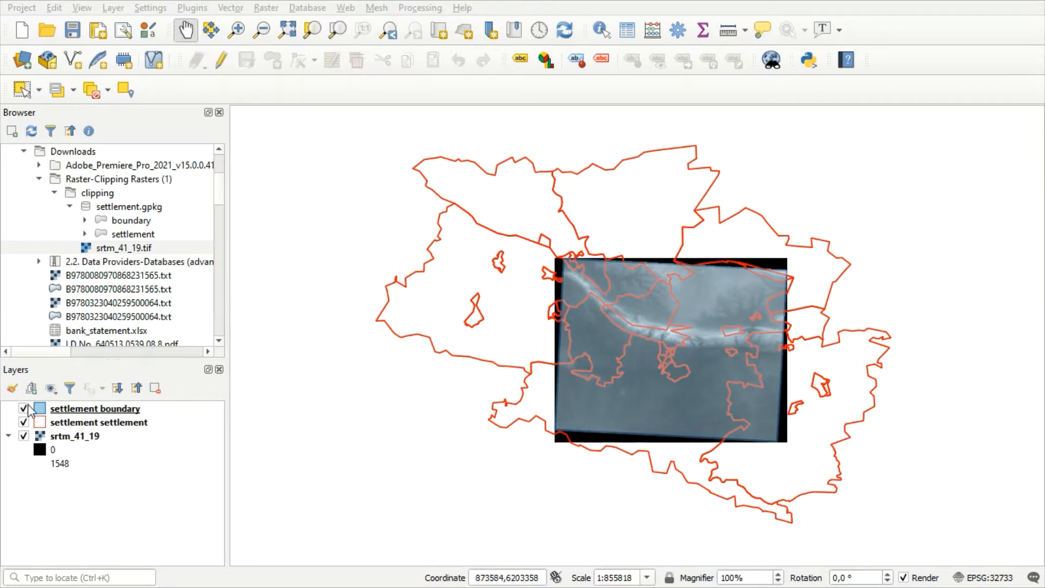
Start Clip Raster by Extent on srtm_41_19 and draw the clipping extent from about 983405, 6236871 to 1014427, 6222832 on the canvas.
left_click(23, 436)
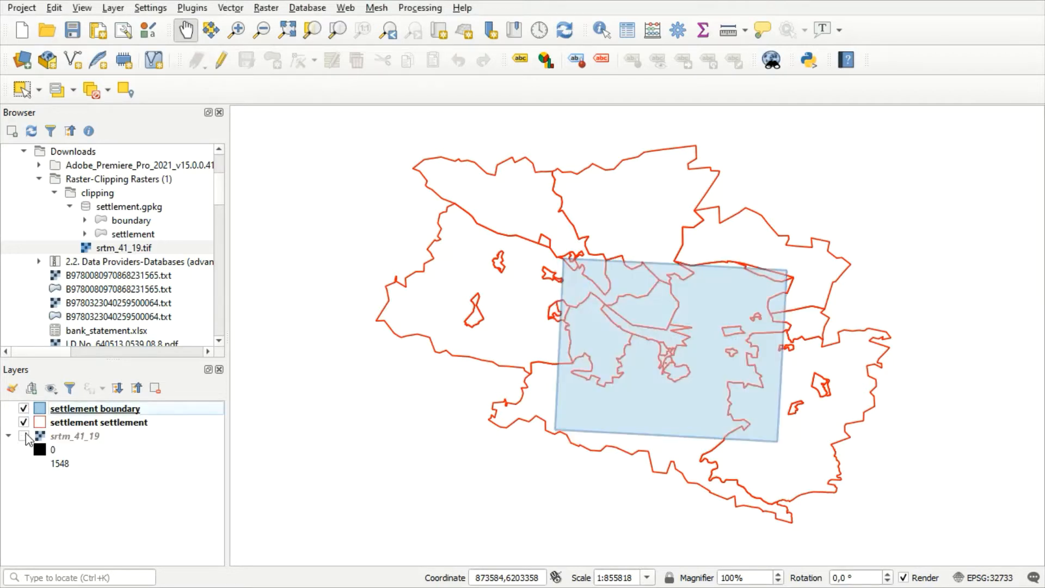
left_click(24, 435)
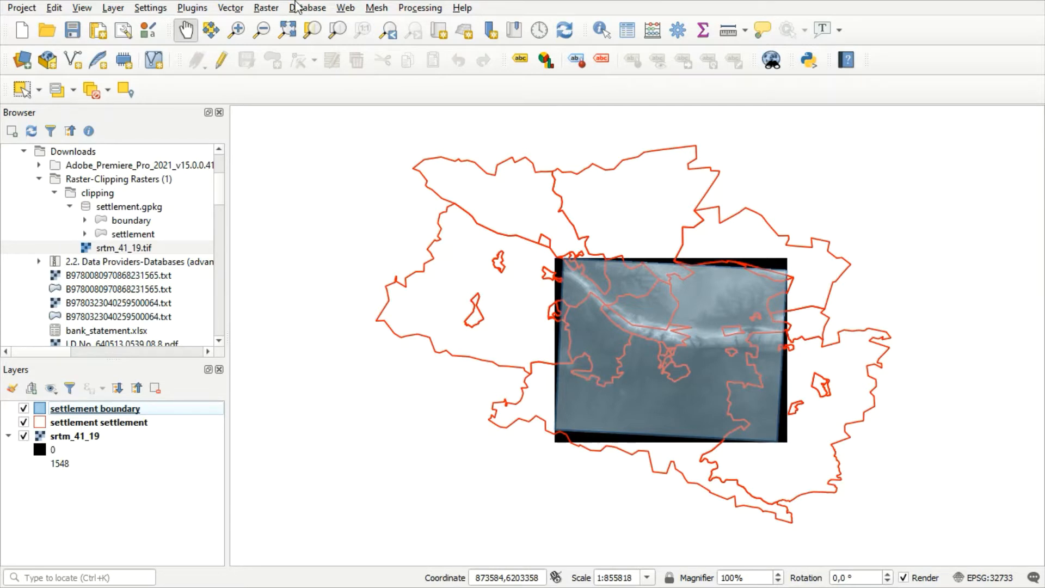
left_click(266, 7)
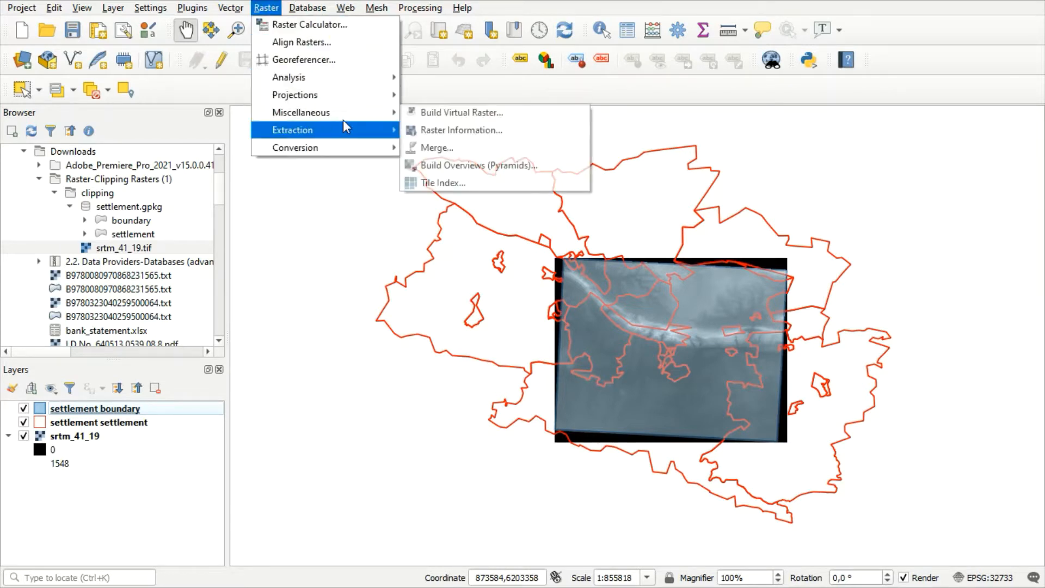
mouse_move(343, 129)
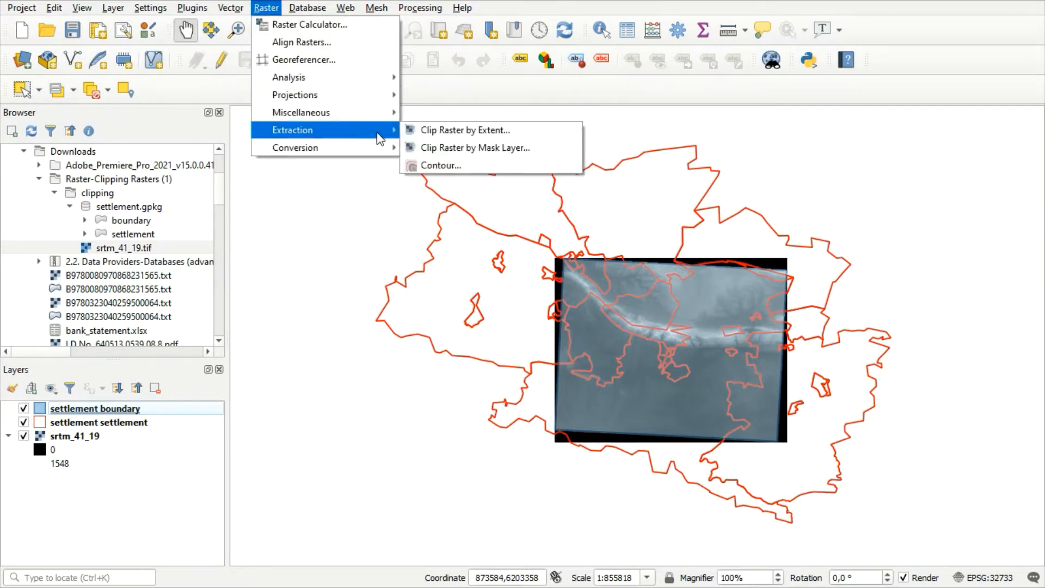
left_click(451, 130)
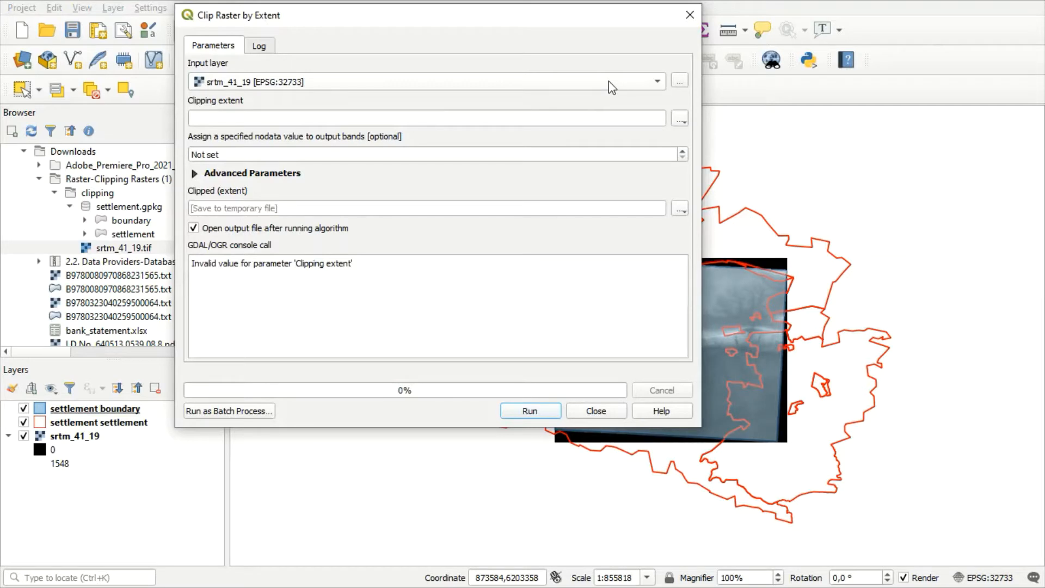
left_click(685, 118)
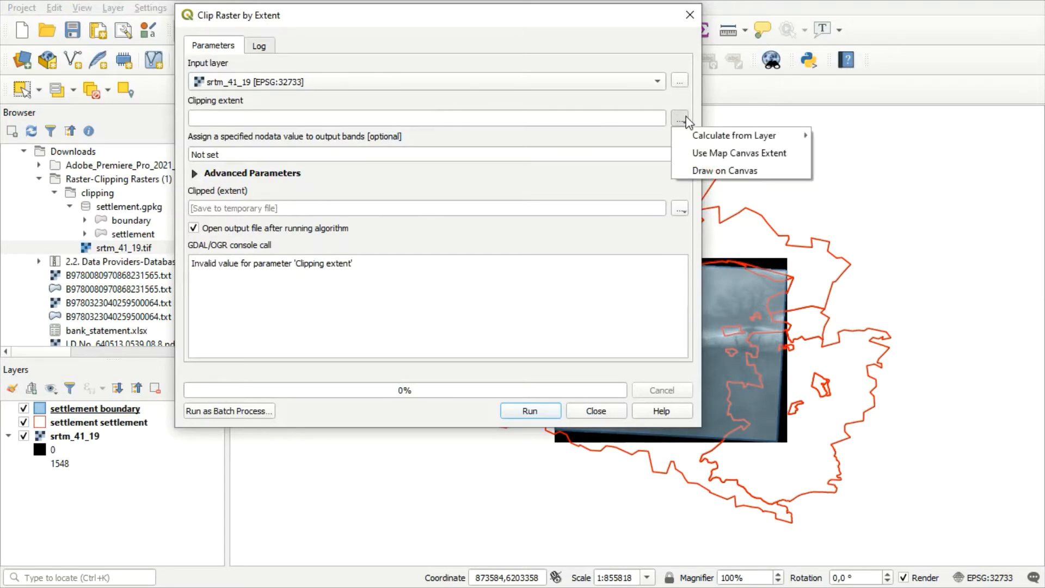
left_click(690, 166)
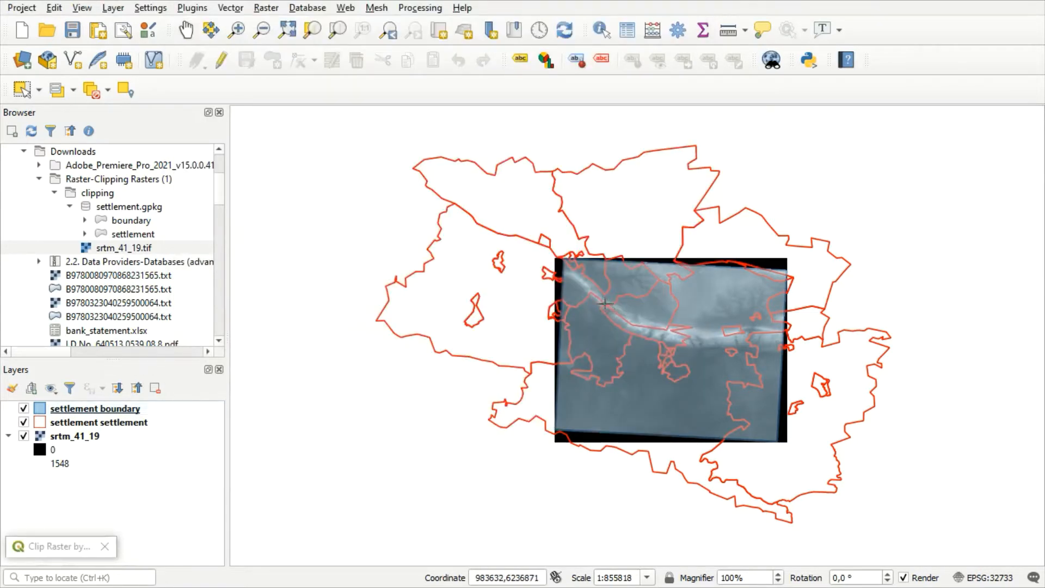
left_click_drag(606, 304, 707, 352)
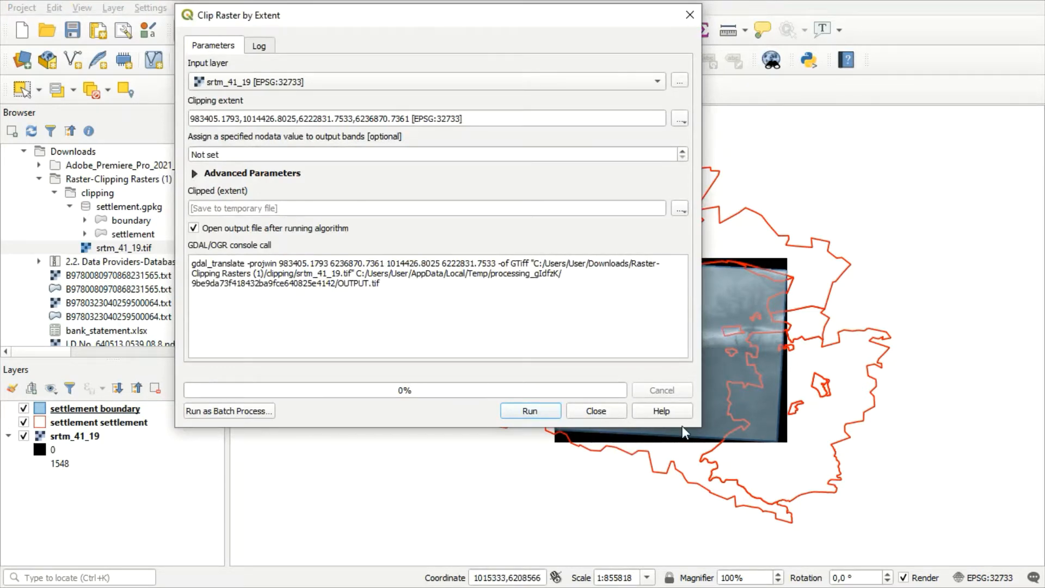
Save the clipped raster as Extent in TIF format in the Training videos folder, running the clip by extent.
left_click(680, 209)
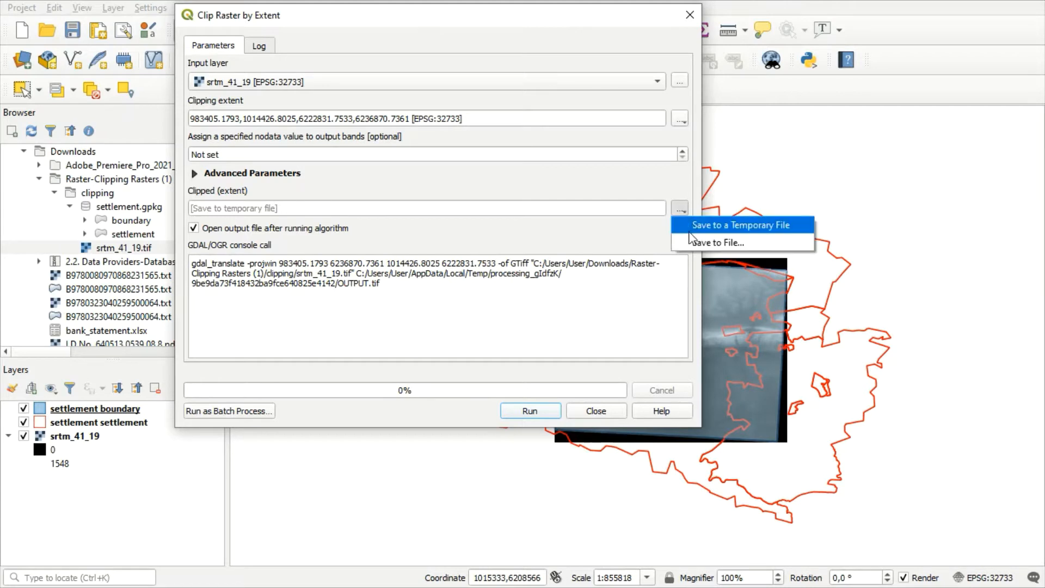
left_click(702, 225)
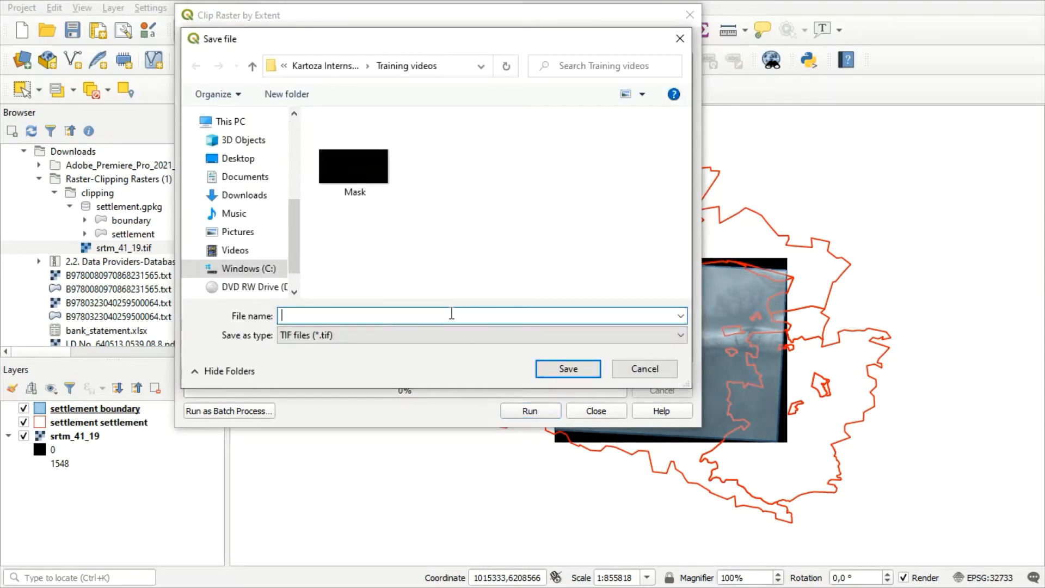
type("Extent")
left_click(571, 370)
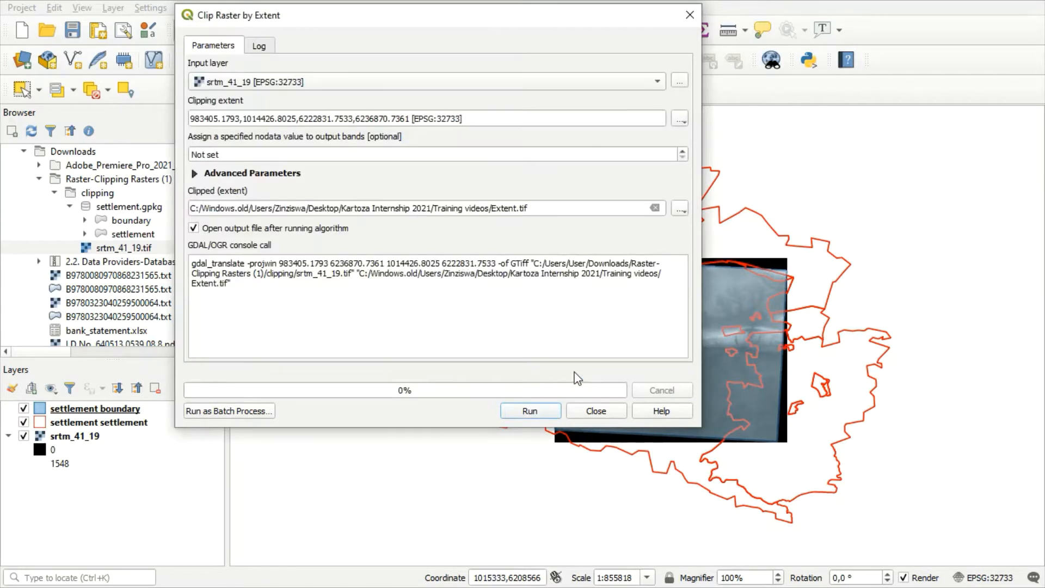
left_click(543, 411)
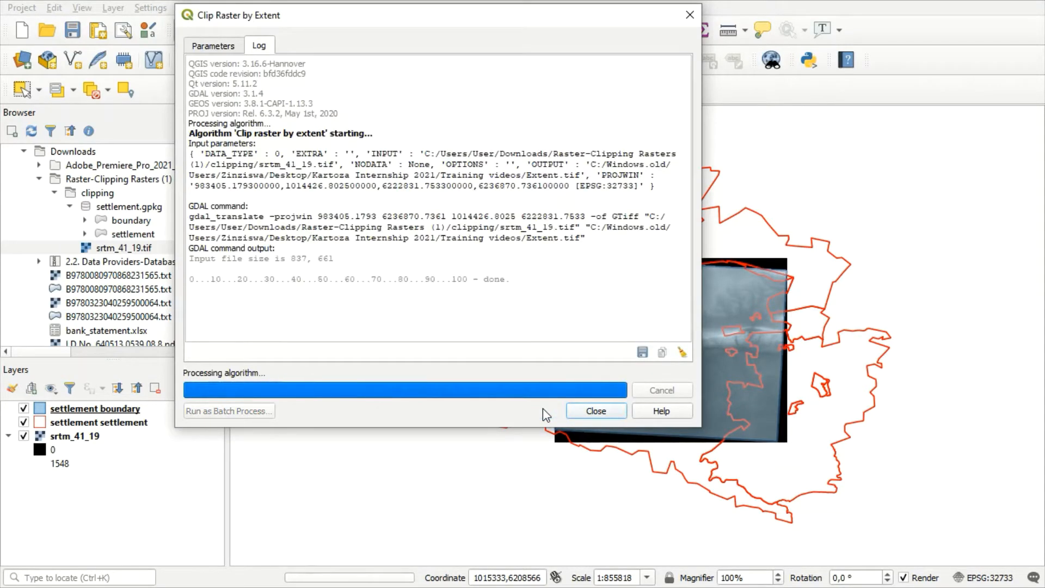
left_click(596, 411)
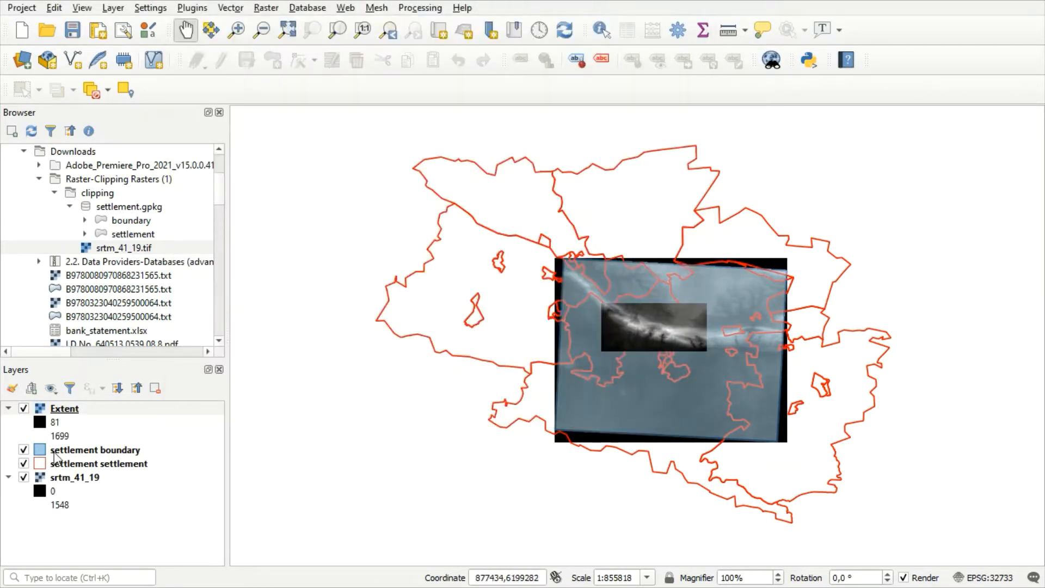
Hide the settlement boundary, settlement settlement and srtm_41_19 layers to view the clipped Extent raster alone.
left_click(23, 449)
left_click(23, 464)
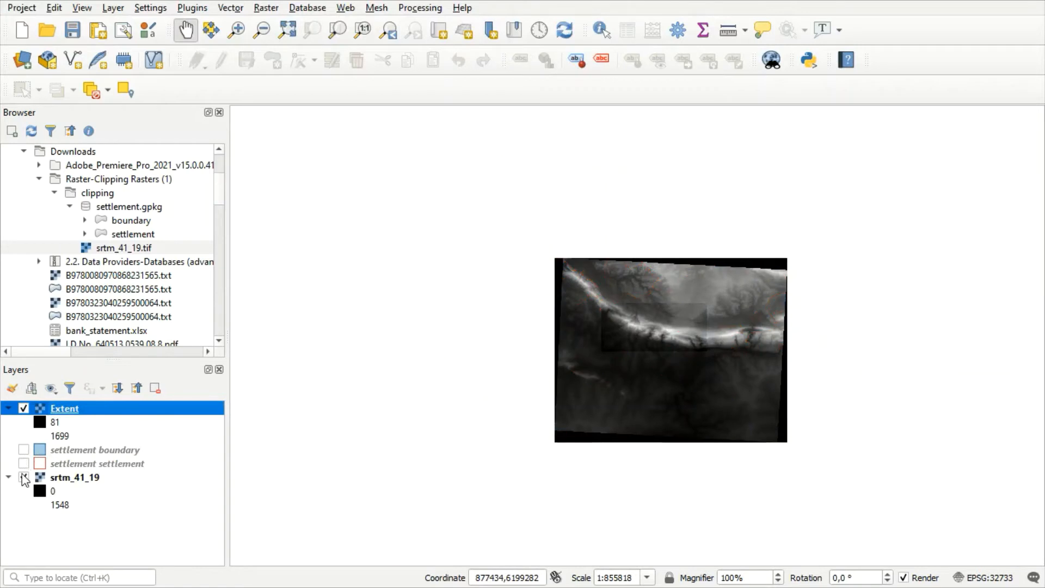
left_click(23, 477)
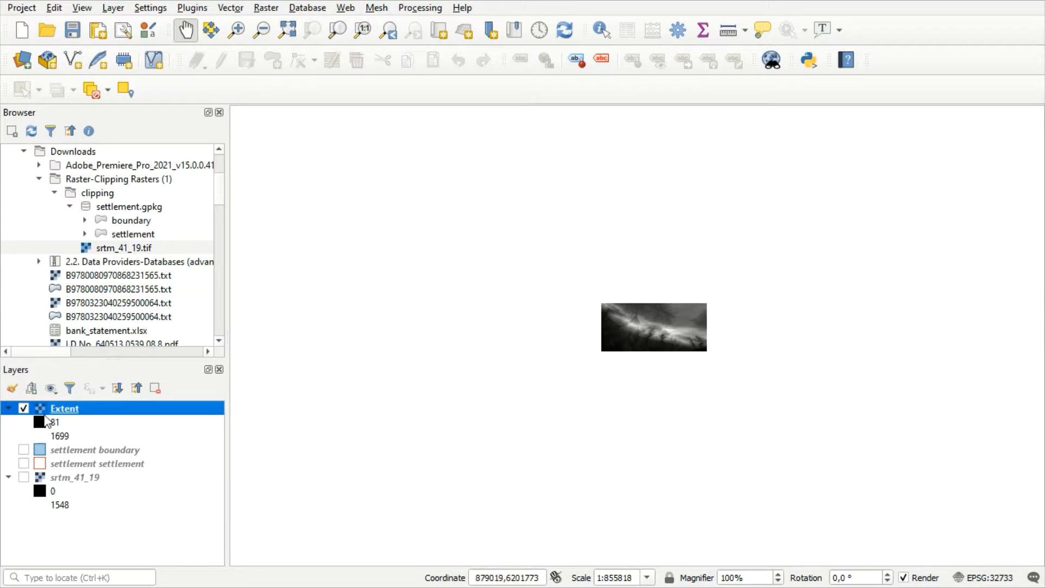
Hide the Extent raster and show the settlement boundary, settlement settlement and srtm_41_19 layers again.
left_click(24, 408)
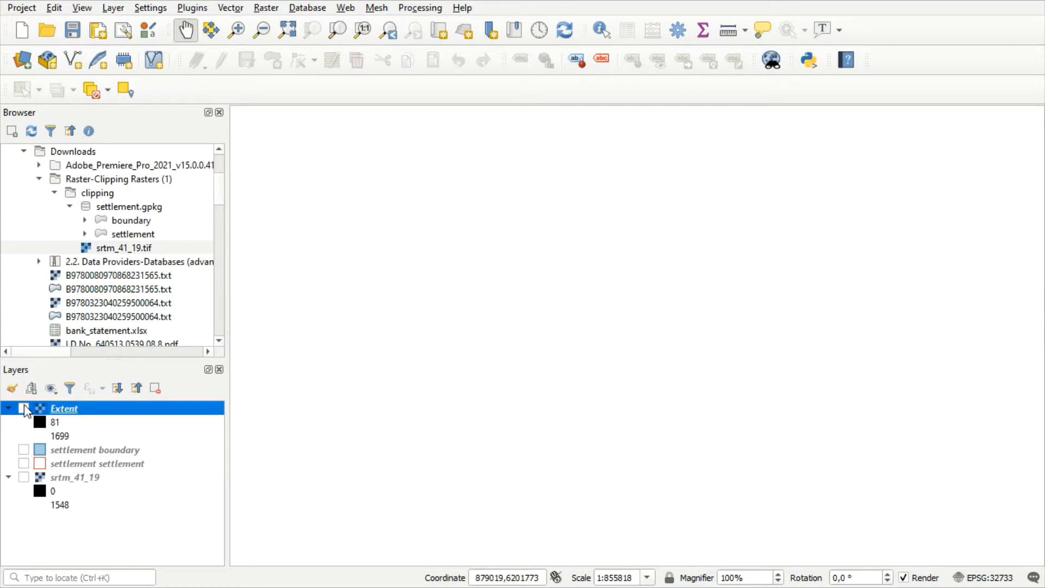
left_click(23, 450)
left_click(24, 464)
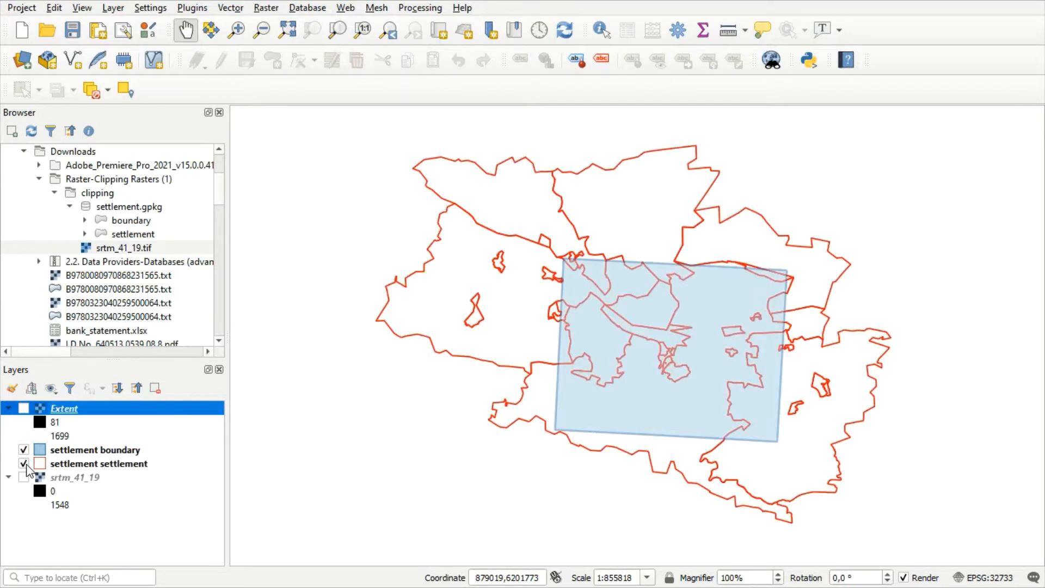
left_click(23, 478)
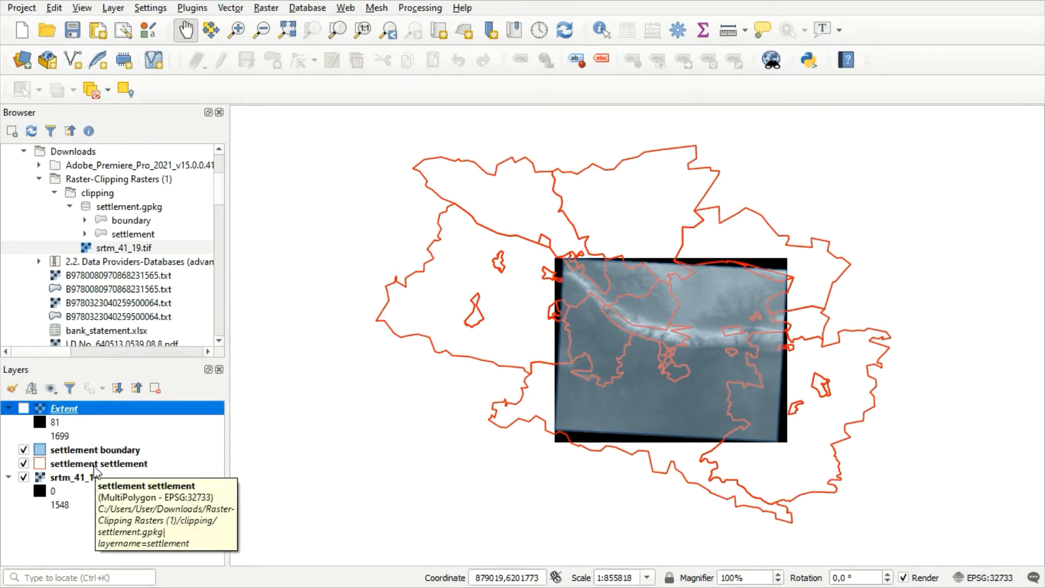
Set up a vector Intersection with settlement settlement as the input layer and settlement boundary as the overlay layer.
left_click(229, 8)
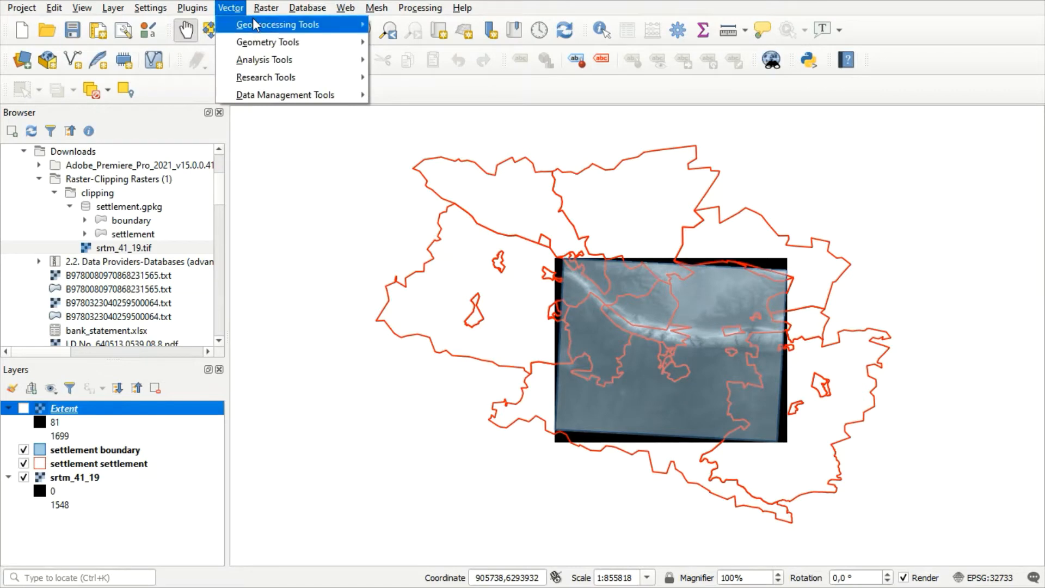
mouse_move(253, 18)
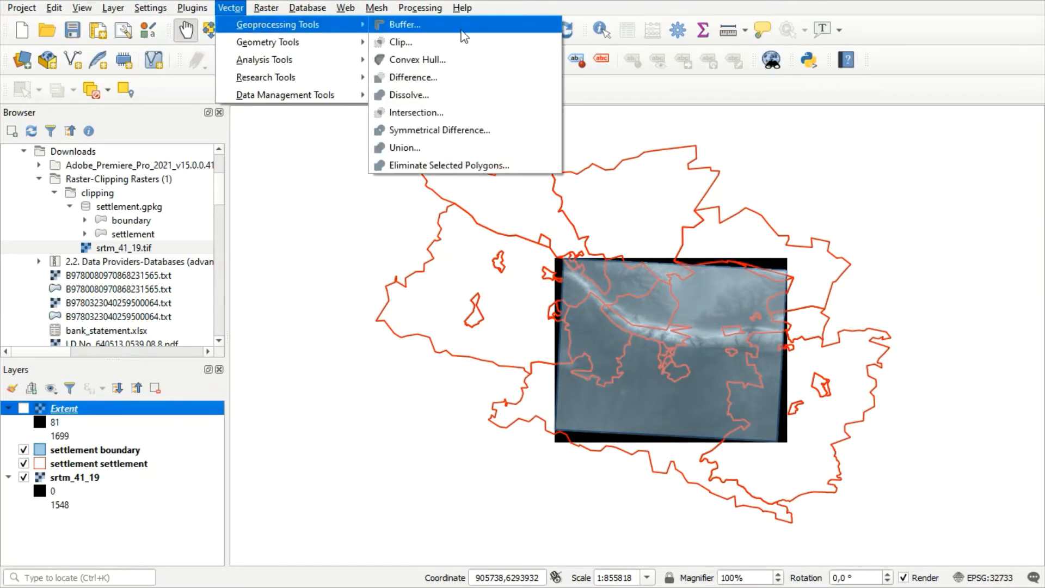
left_click(418, 113)
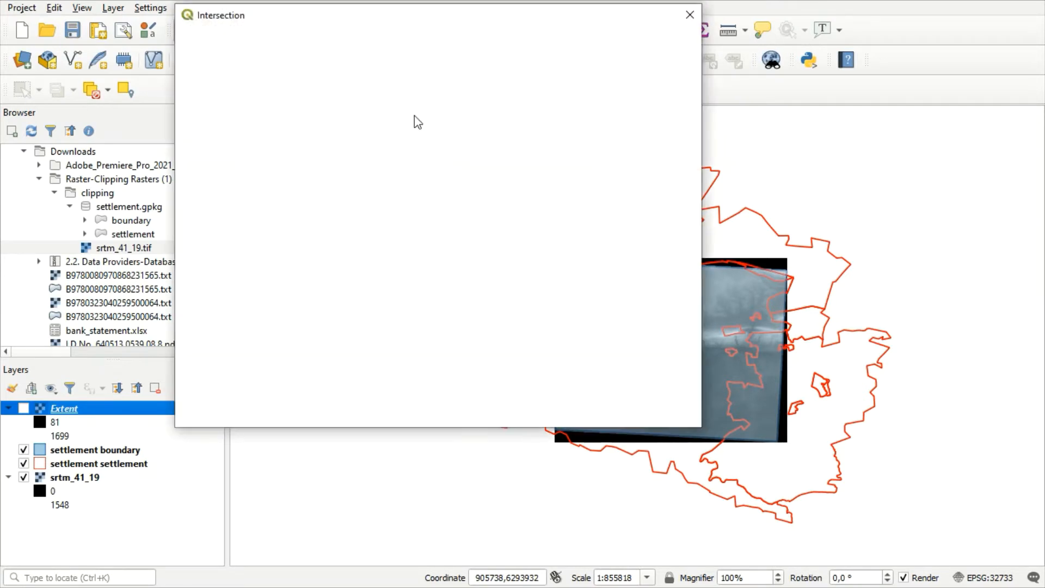
left_click(396, 85)
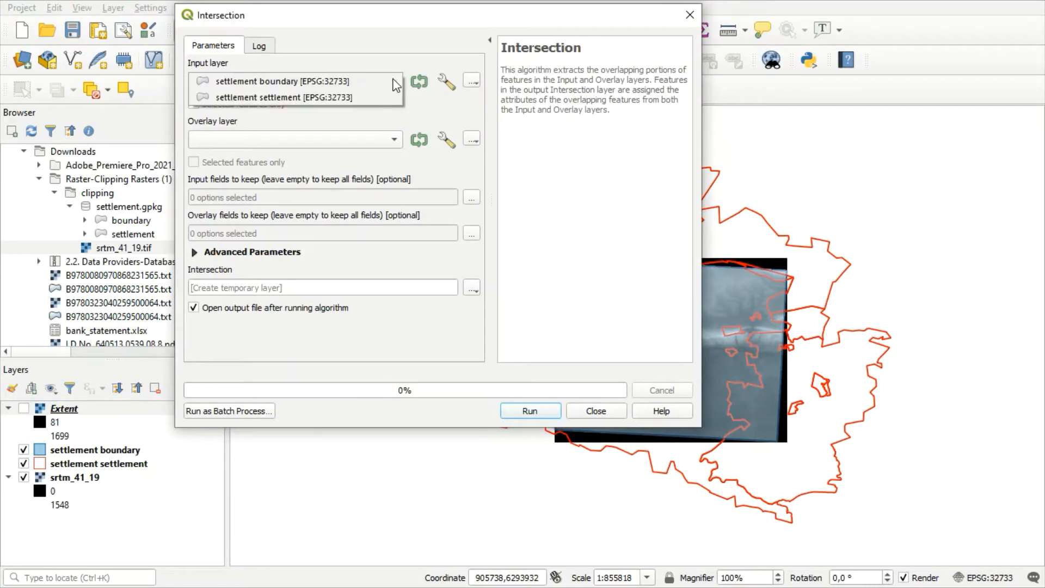
left_click(339, 93)
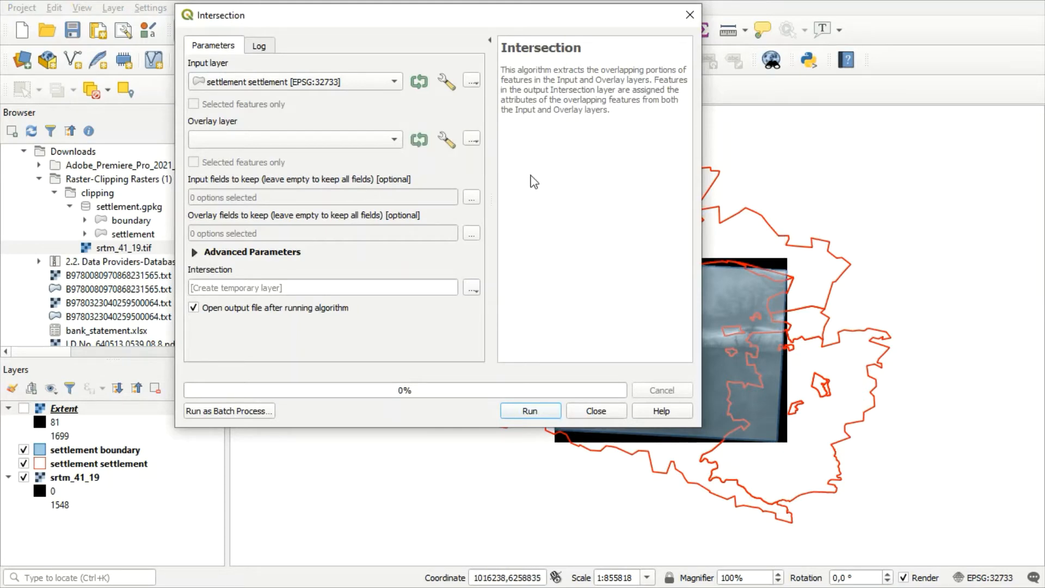
left_click(388, 140)
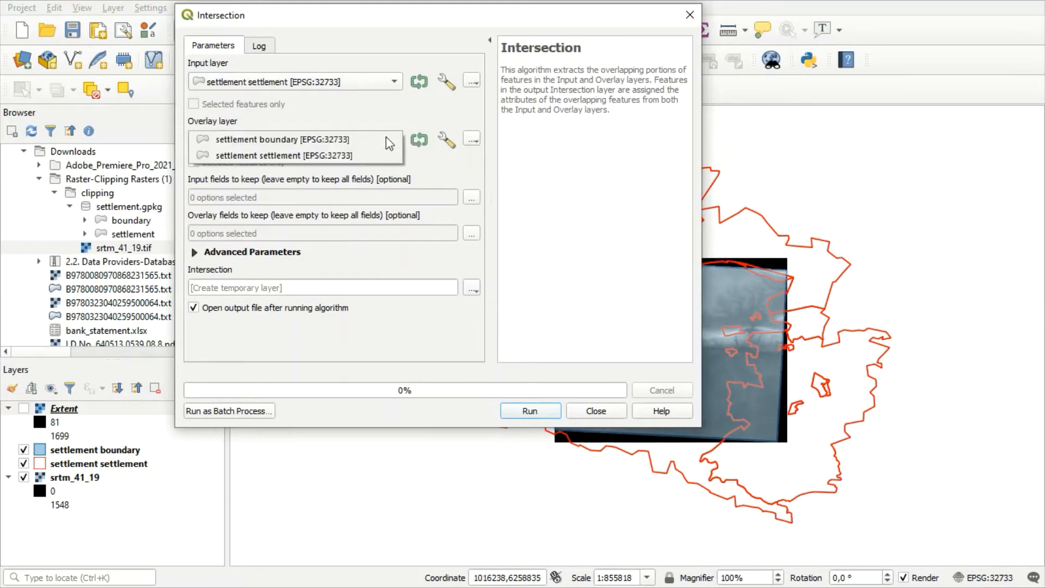
left_click(357, 140)
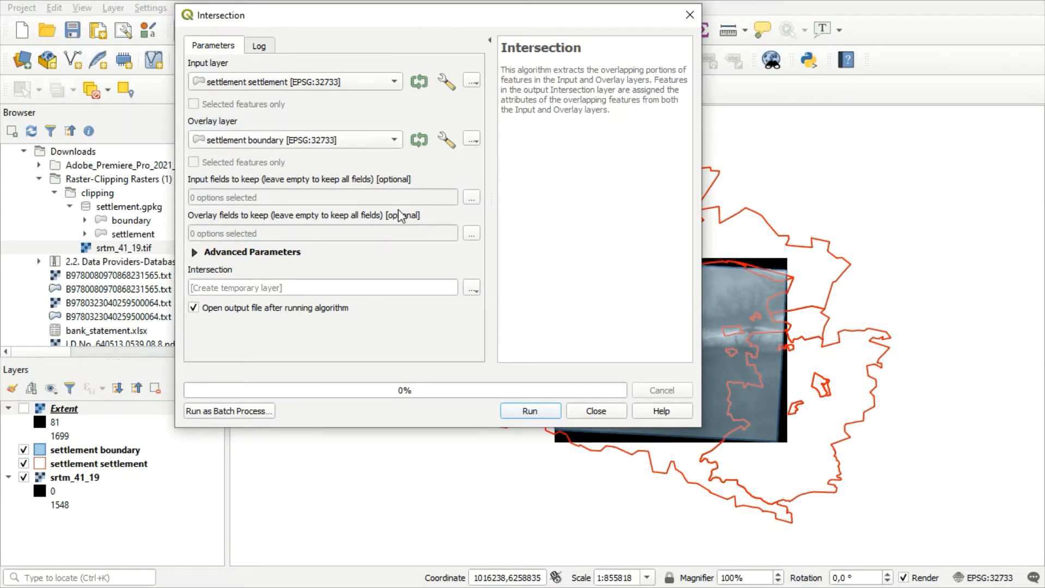
Save the intersection output as Intersection in GPKG format in the Training videos folder, running the tool.
left_click(471, 289)
left_click(531, 304)
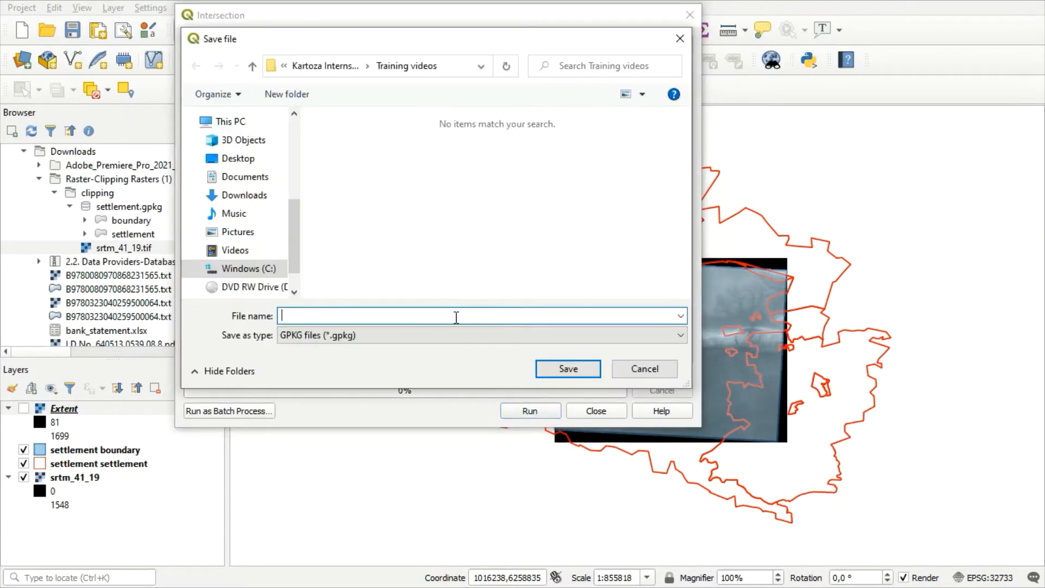
type("I")
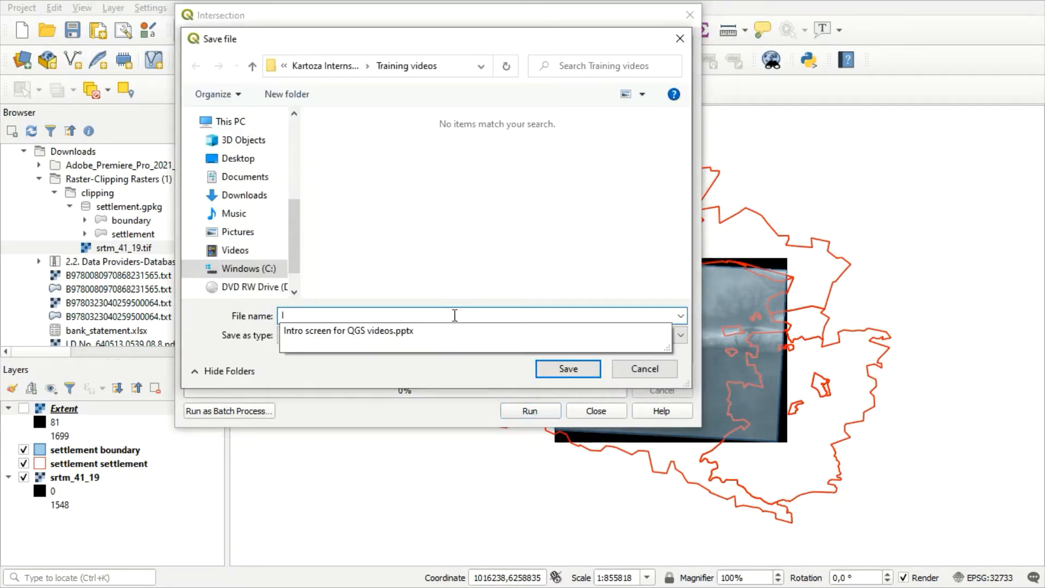
type("ntersection")
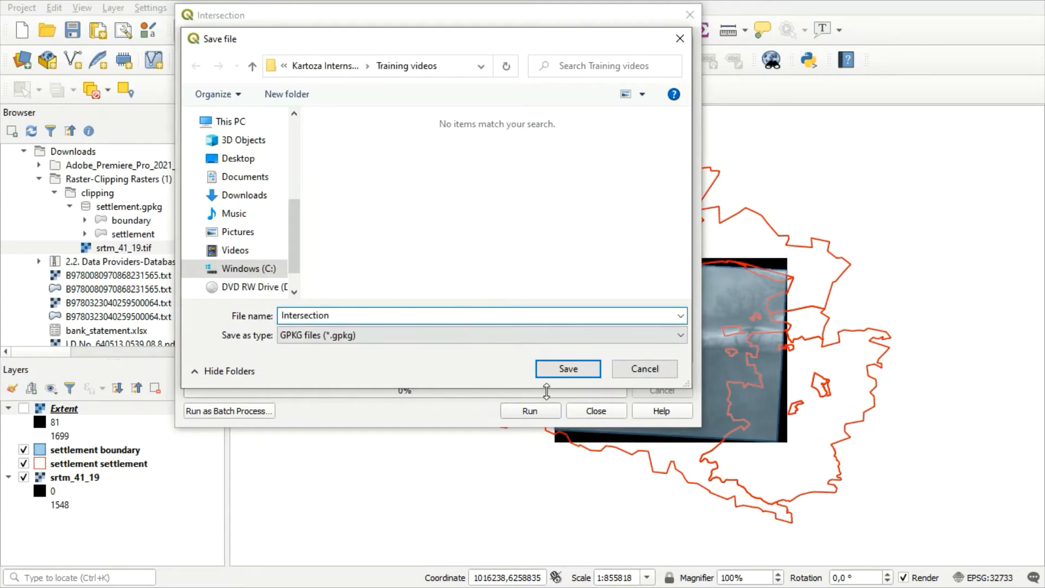
left_click(556, 374)
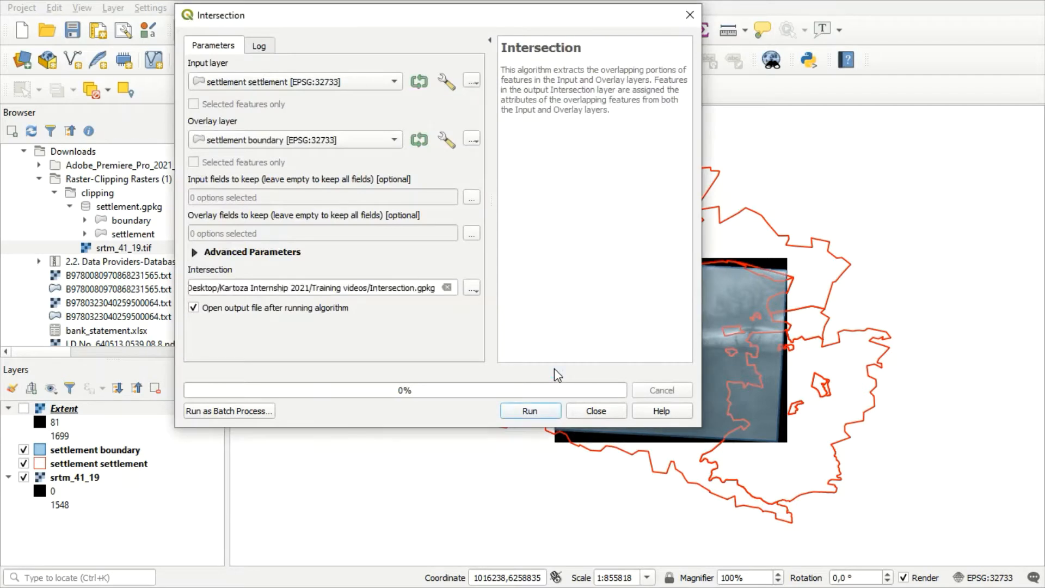
left_click(530, 412)
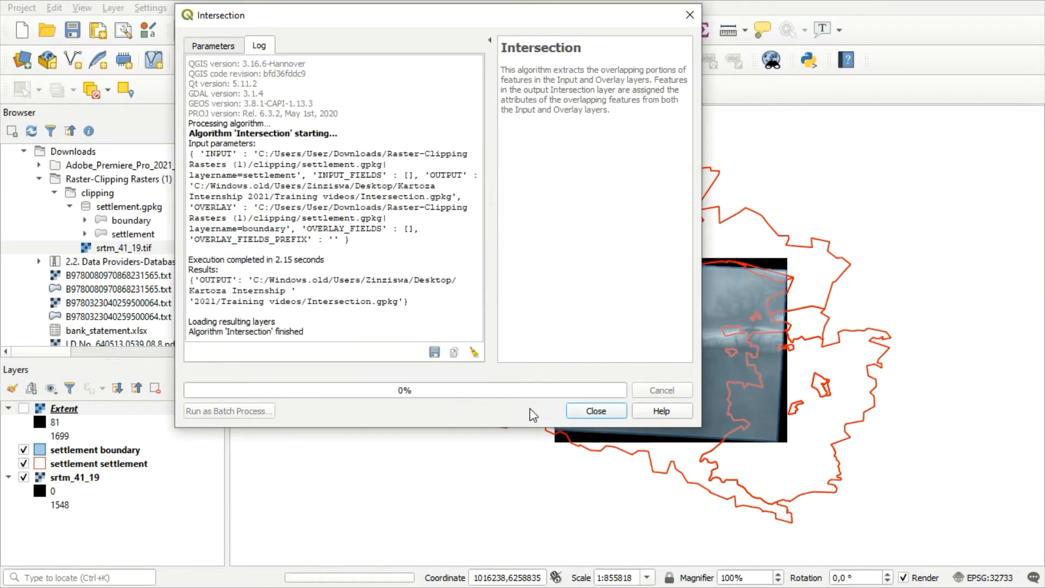
left_click(593, 417)
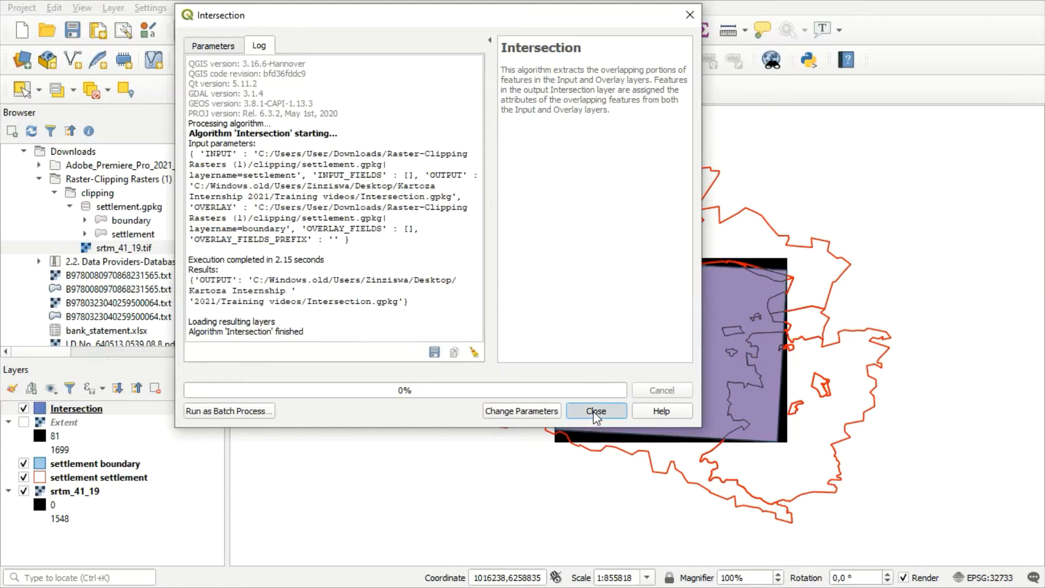
Hide the settlement boundary, settlement settlement and srtm_41_19 layers and collapse the Extent layer's legend.
left_click(23, 463)
left_click(24, 478)
left_click(23, 491)
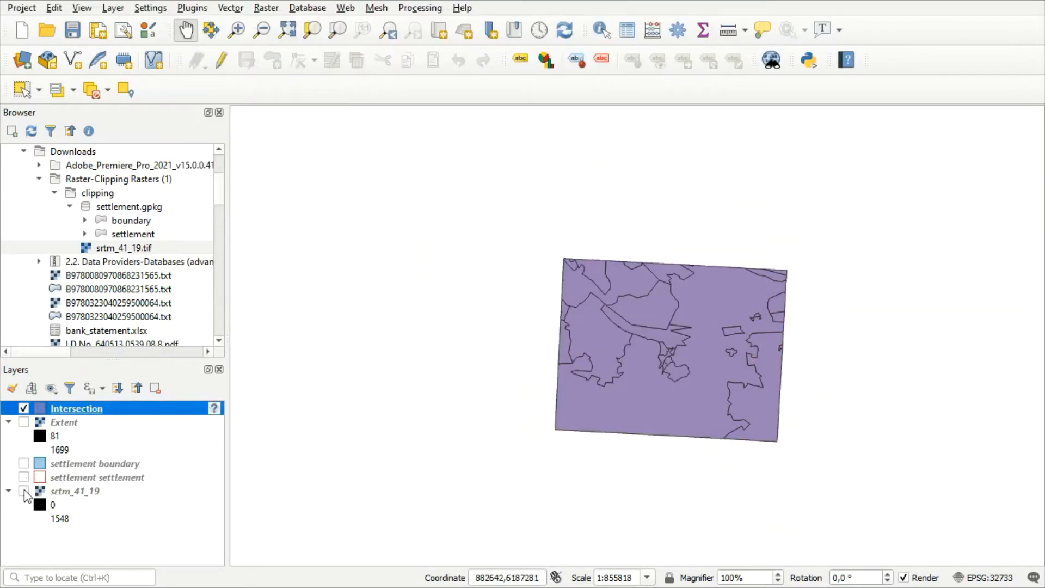
left_click(8, 422)
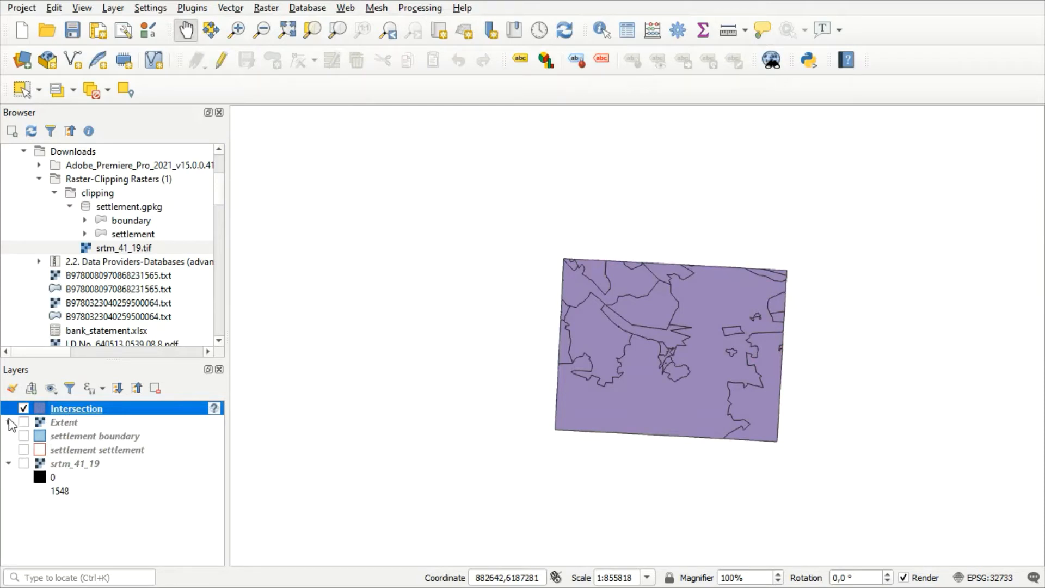
Give the Intersection layer's simple fill a transparent fill colour so only its outlines are drawn.
double_click(91, 415)
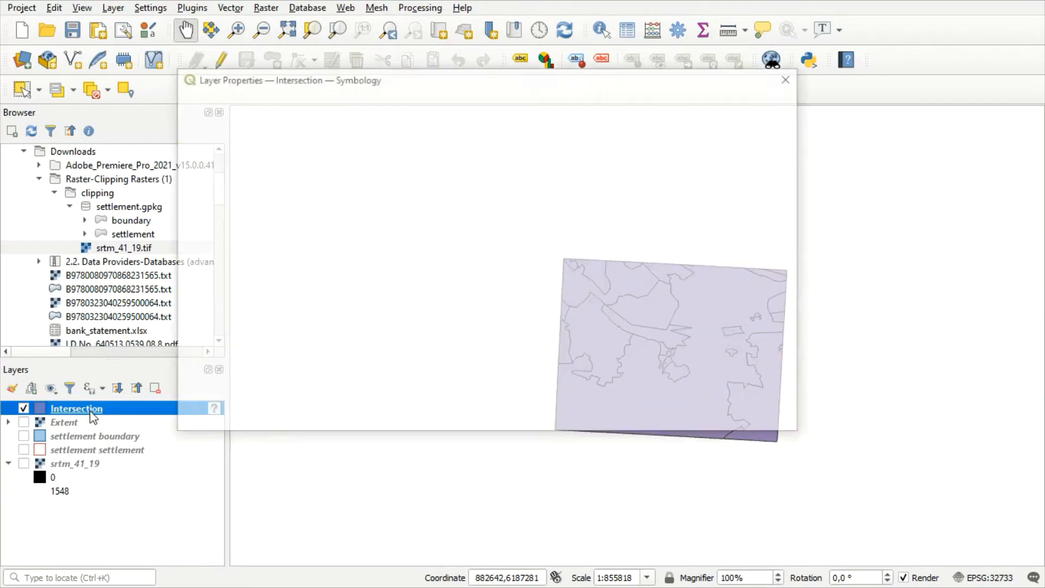
left_click(677, 140)
left_click(744, 267)
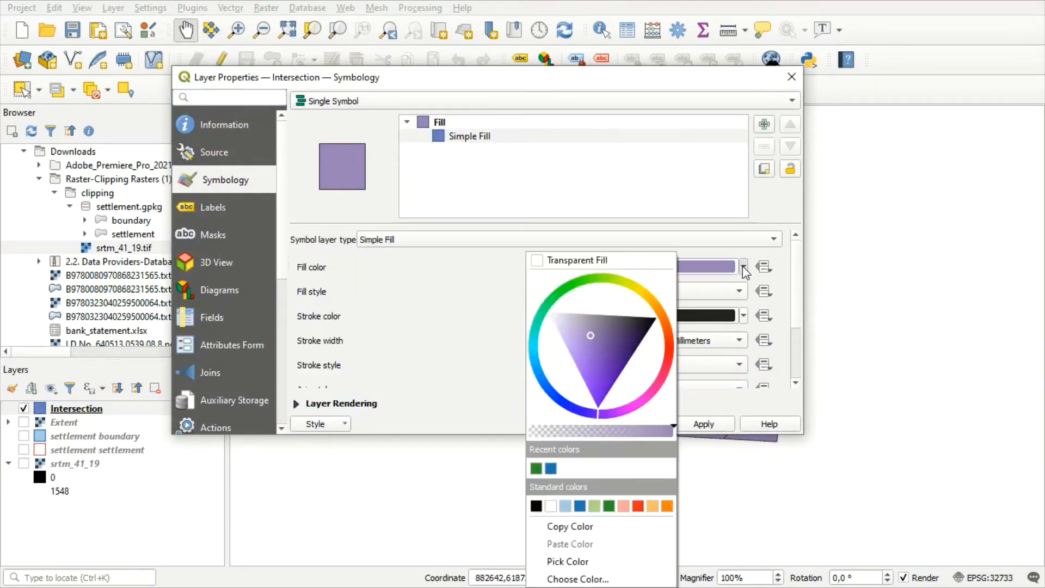
left_click(562, 262)
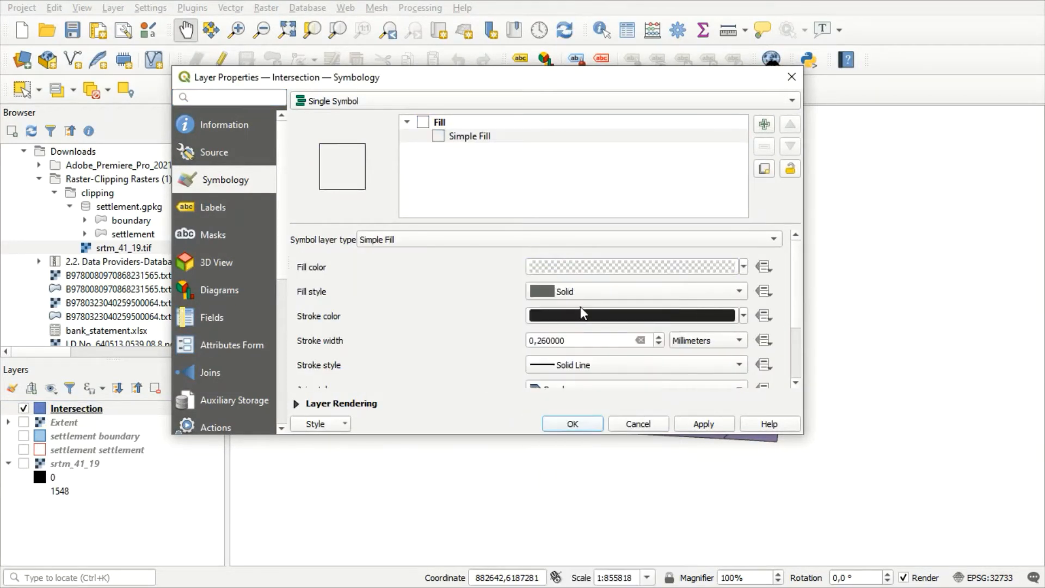
left_click(572, 423)
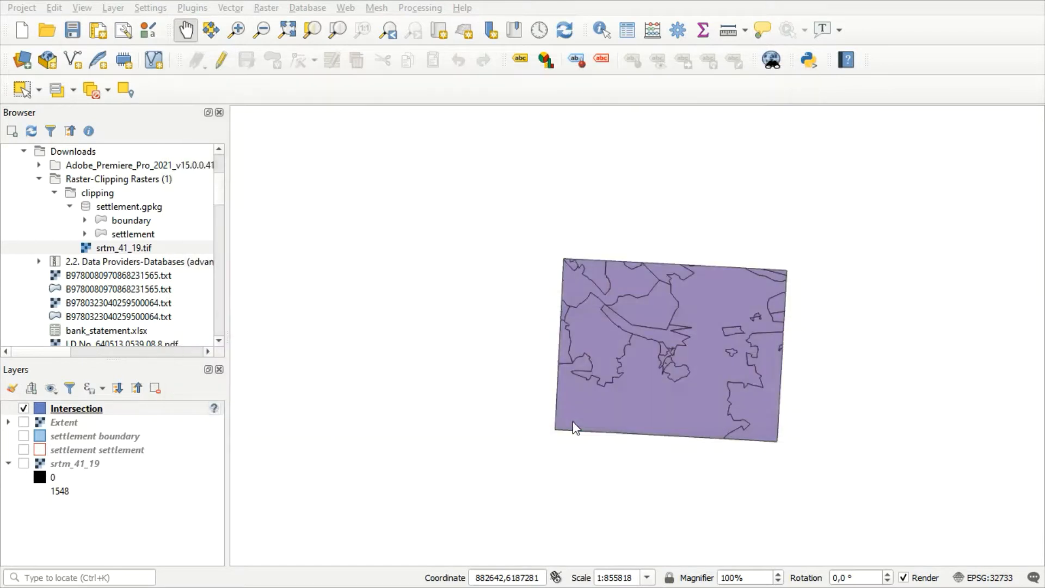
From the Intersection layer's attribute table, start a select-by-expression query with the "SP_NAME" field and an equals operator.
right_click(78, 412)
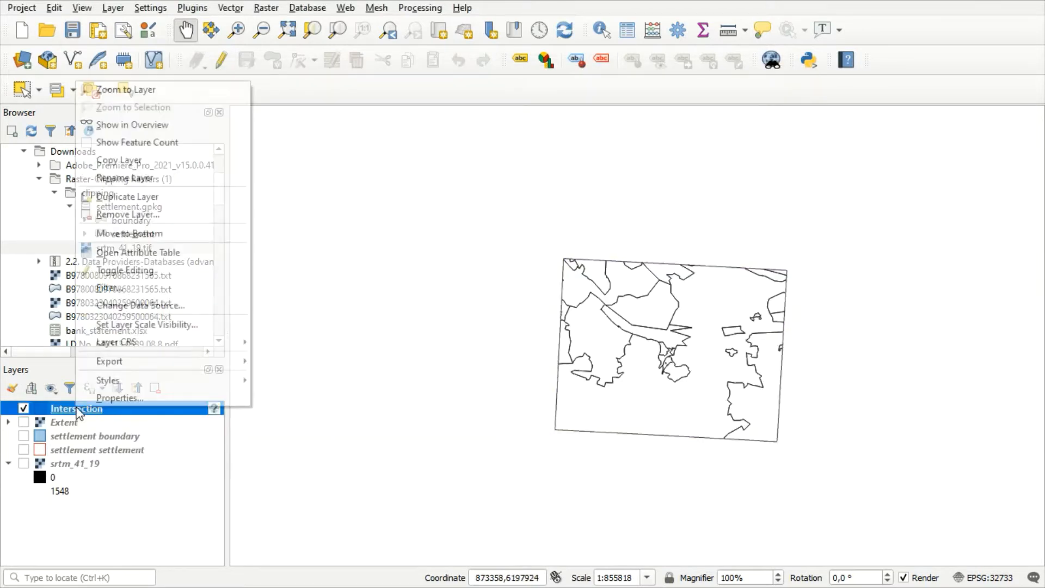
left_click(187, 252)
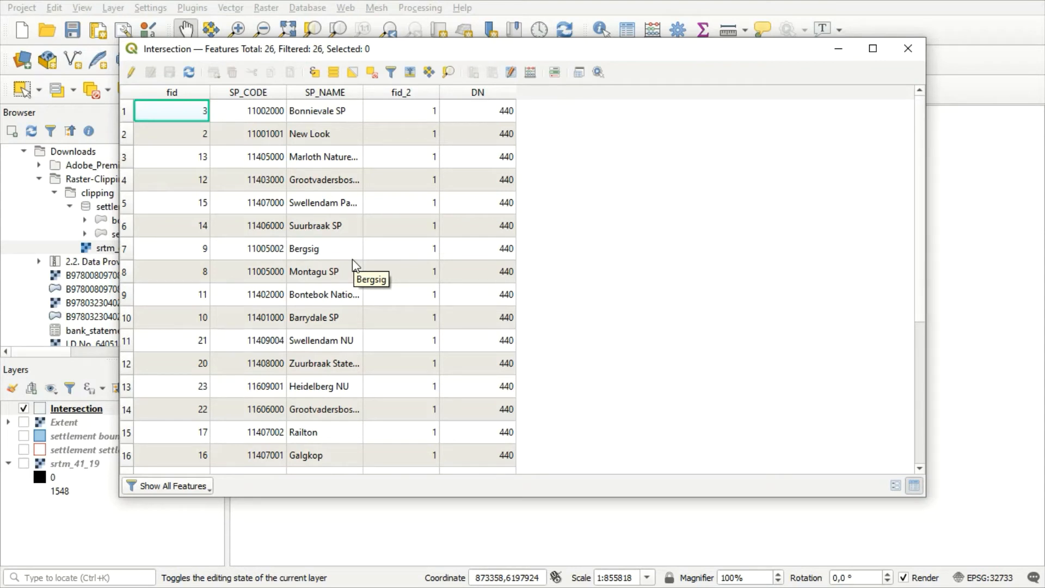
left_click(315, 73)
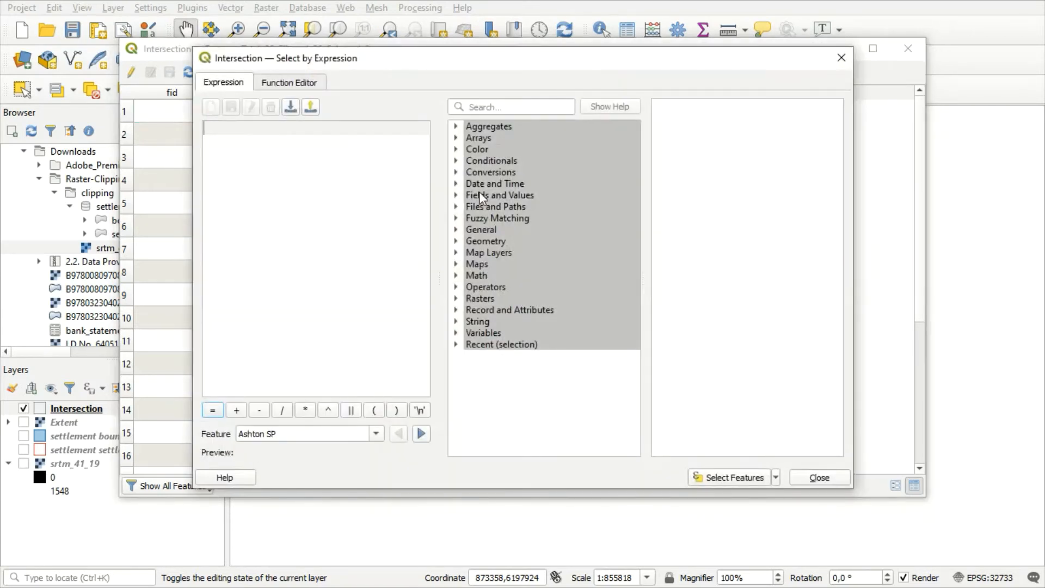
left_click(456, 194)
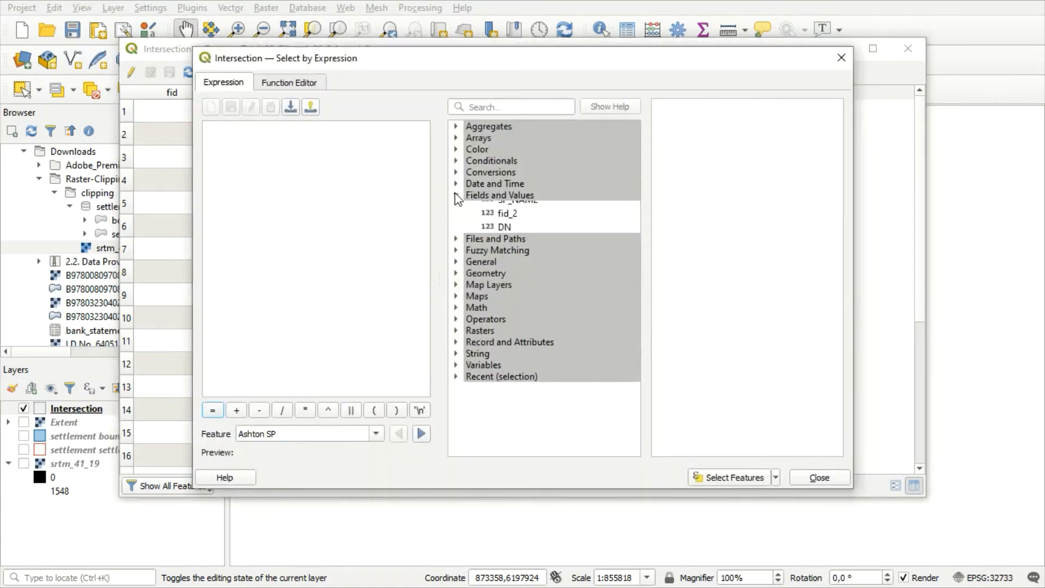
double_click(520, 247)
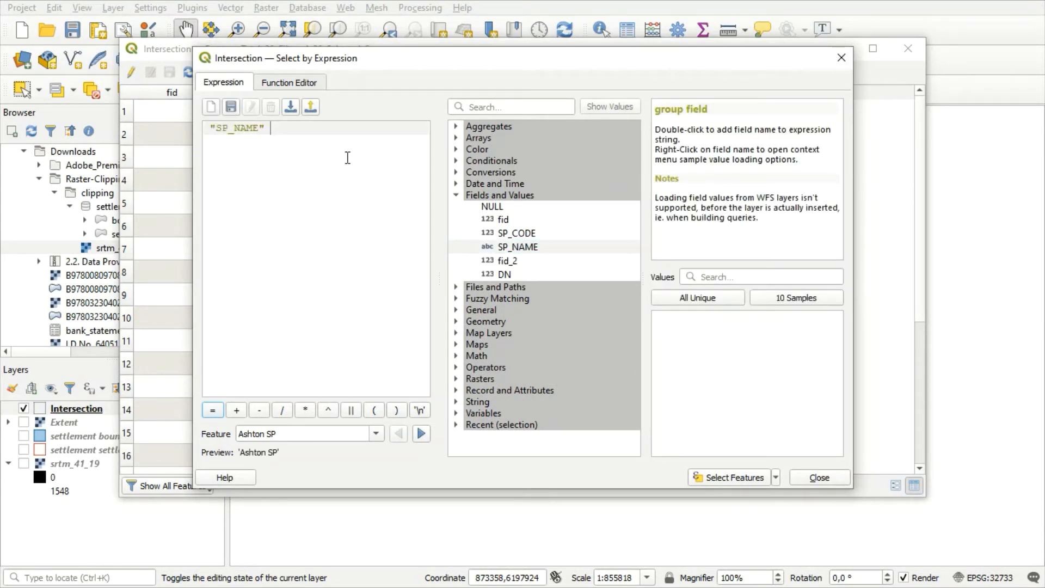
type("=")
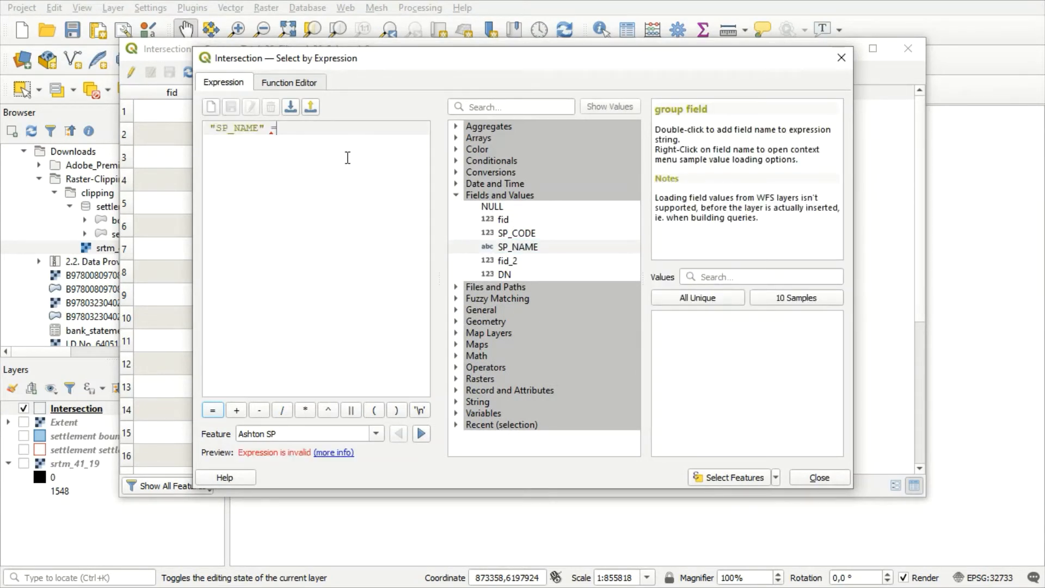
Complete the expression with the unique value 'Marloth Nature reserve SP', select the matching feature and minimise the attribute table.
left_click(698, 299)
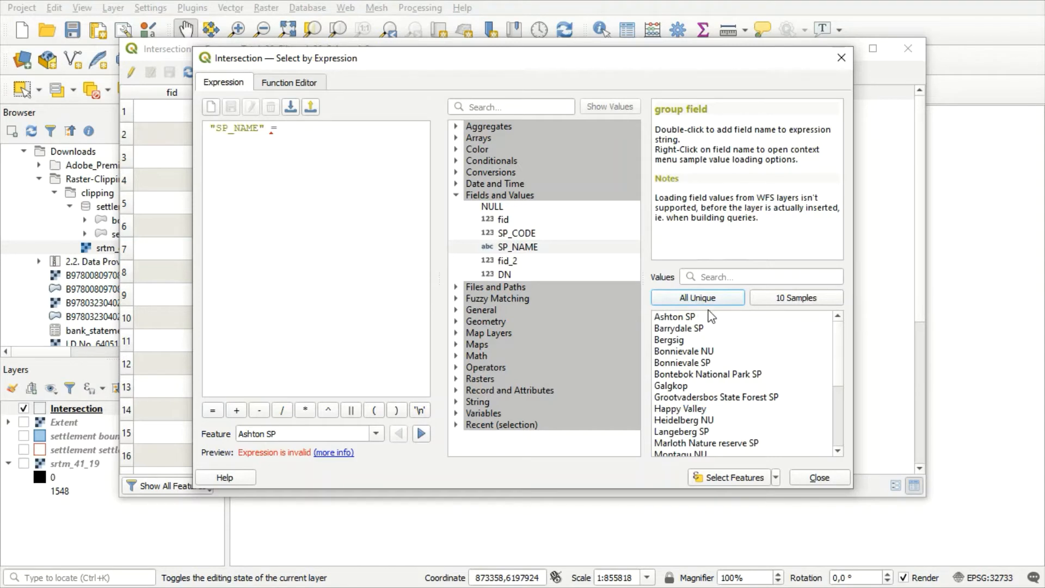
left_click(732, 275)
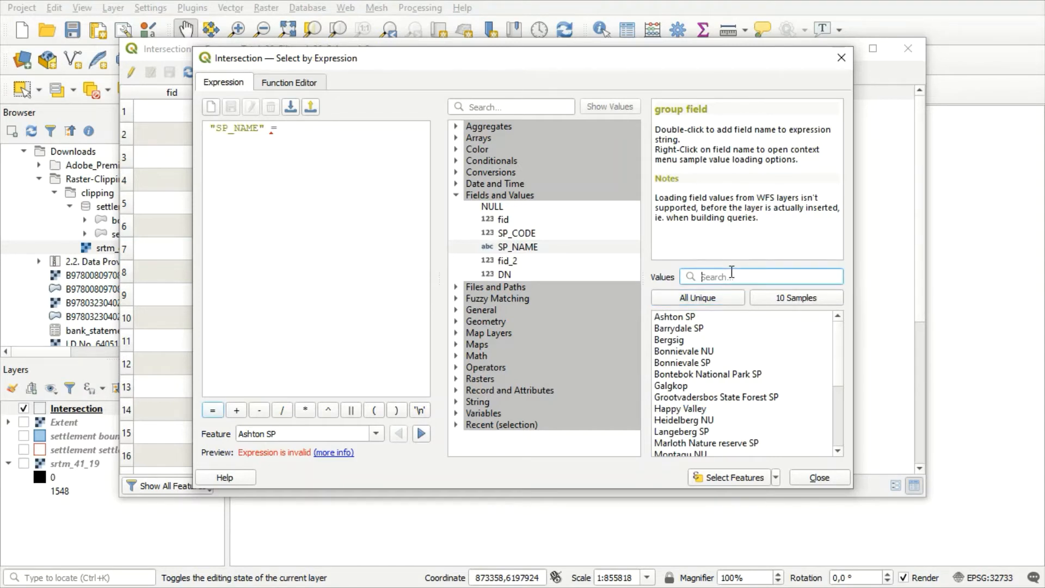
type("Marl")
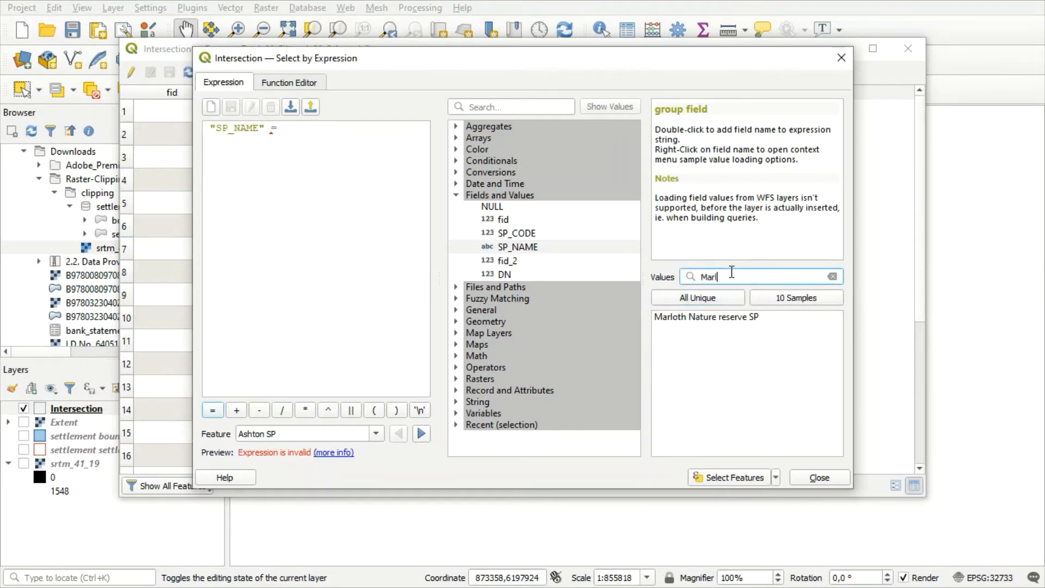
double_click(699, 317)
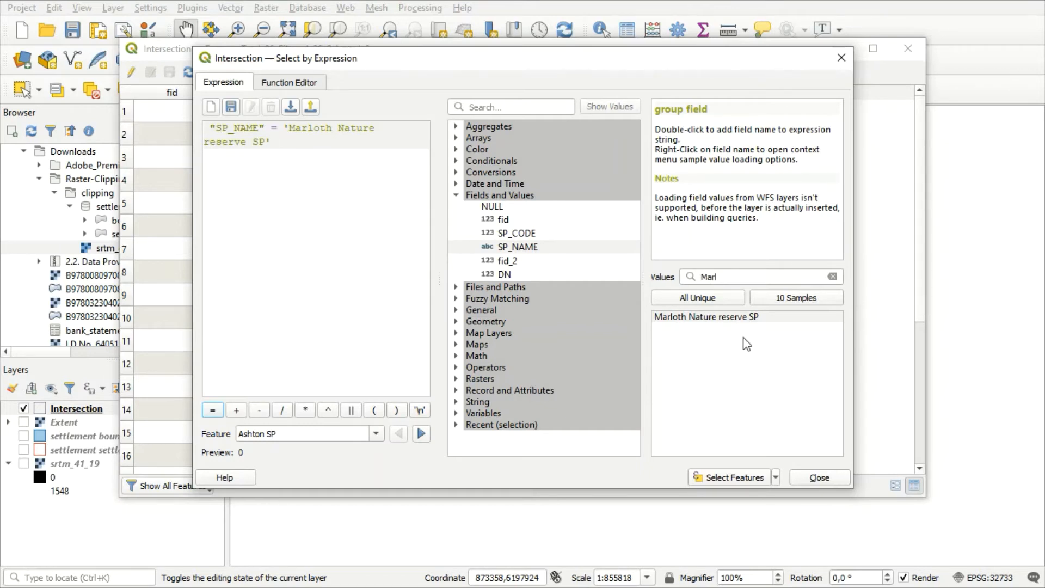
left_click(717, 479)
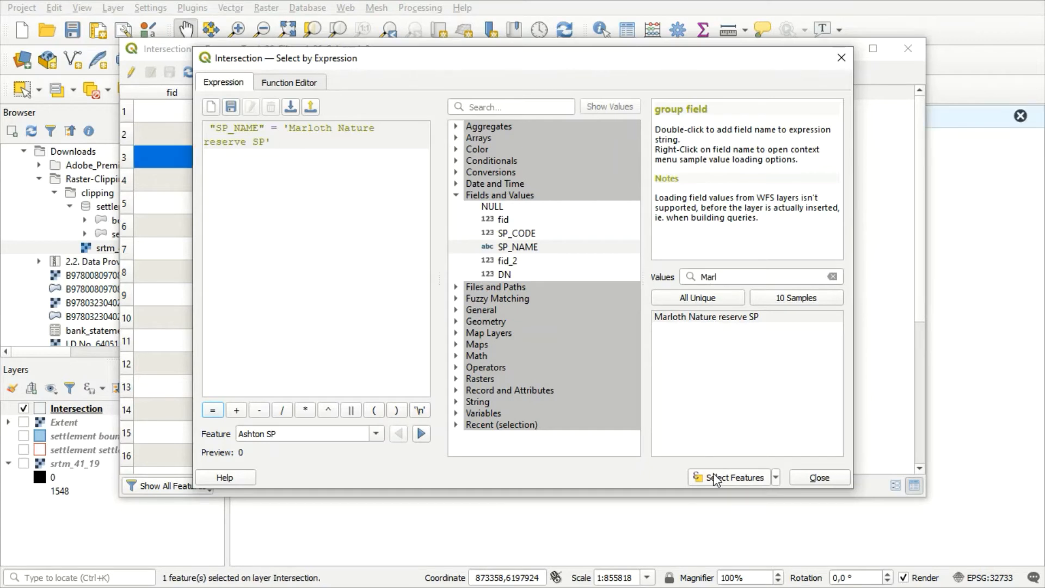
left_click(814, 479)
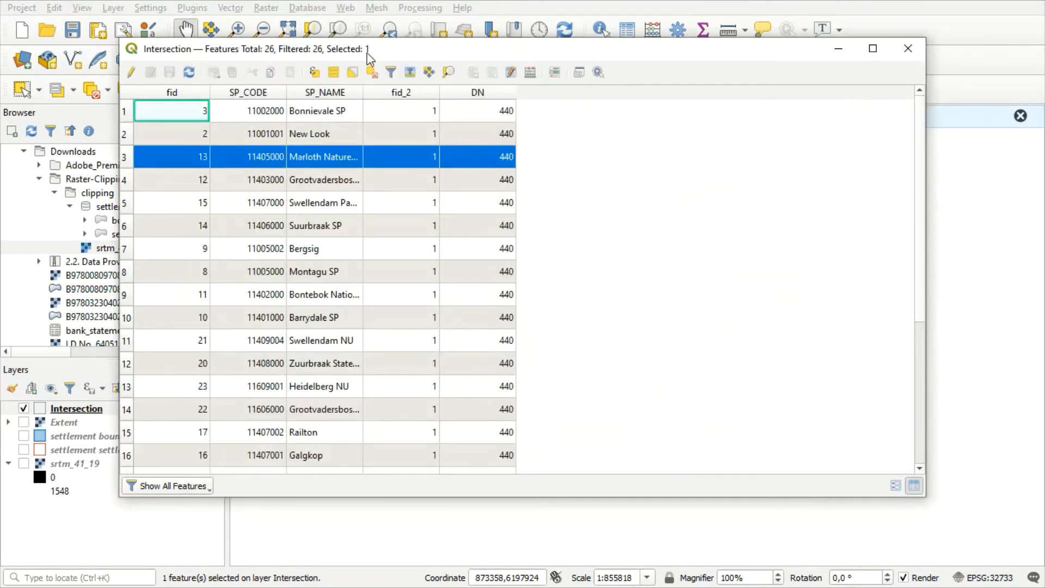
left_click(838, 48)
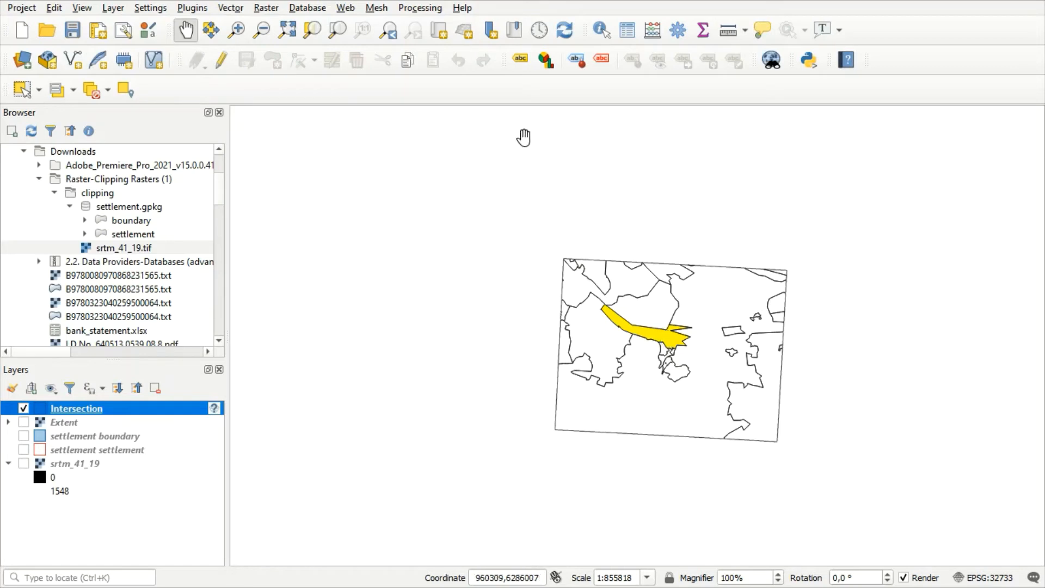
Set up Clip Raster by Mask Layer with srtm_41_19 as input and Intersection as mask, using selected features only.
left_click(266, 7)
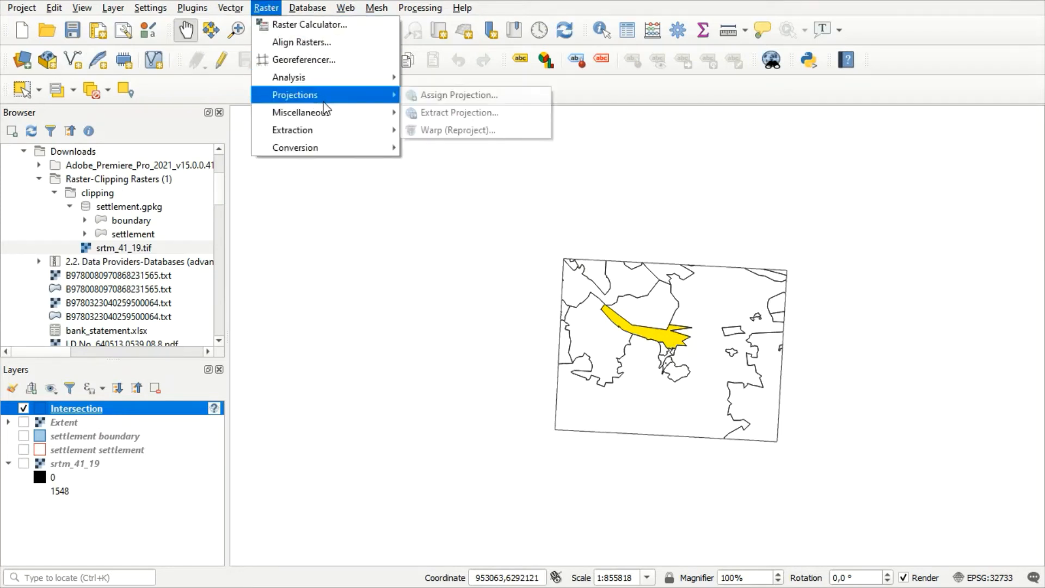
mouse_move(328, 137)
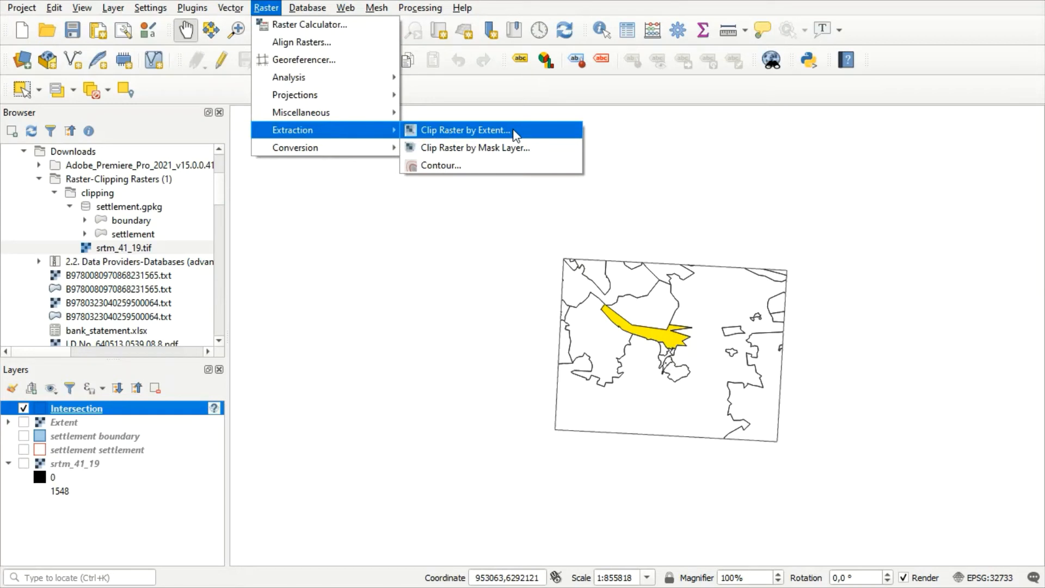
left_click(476, 151)
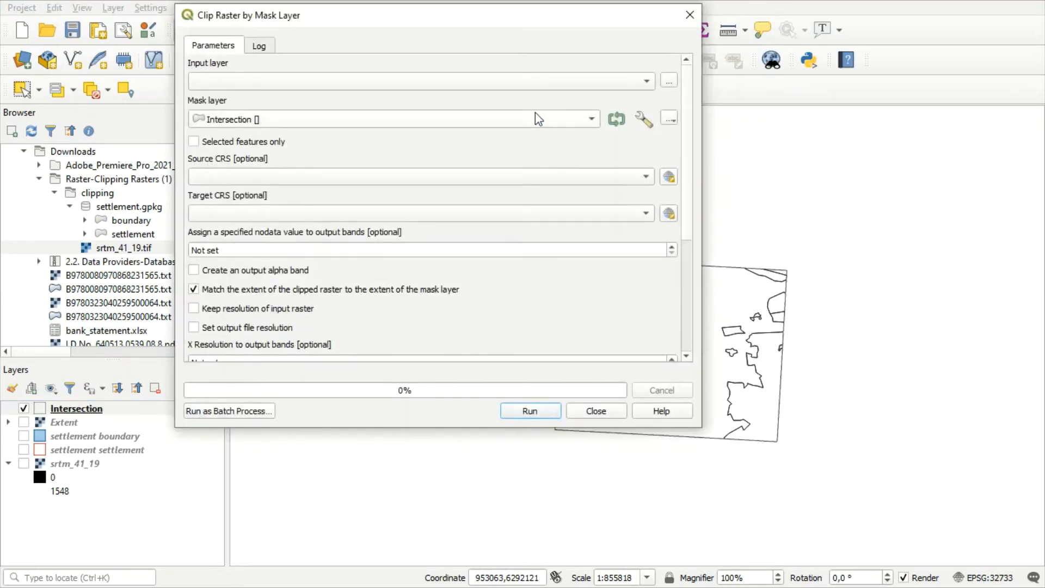
left_click(643, 81)
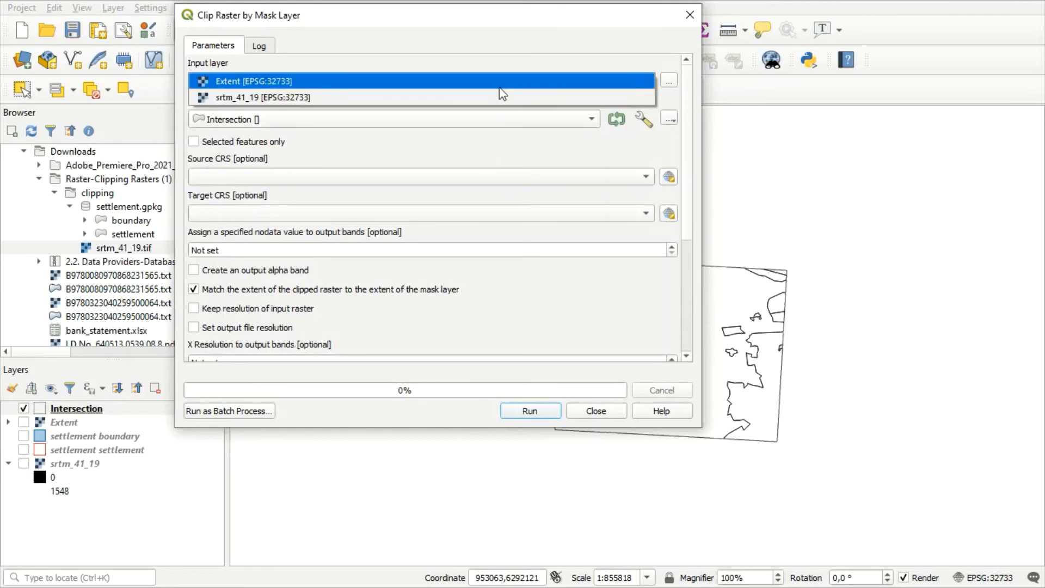
left_click(484, 91)
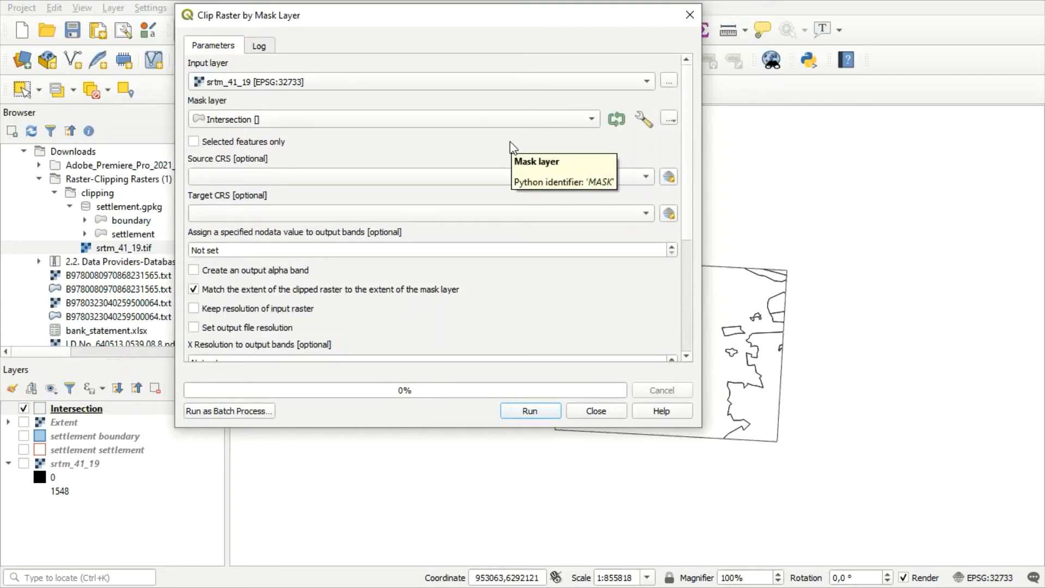
left_click(196, 143)
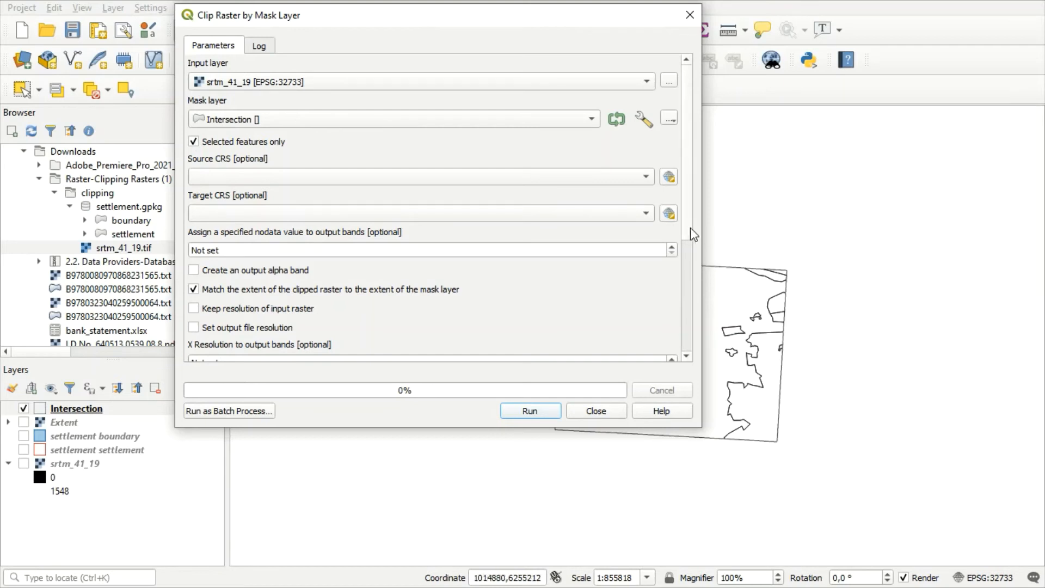
Run the clip with its output saved as Clipped_mask in TIF format in the Training videos folder, and hide the Intersection layer.
scroll(690, 231, "down", 6)
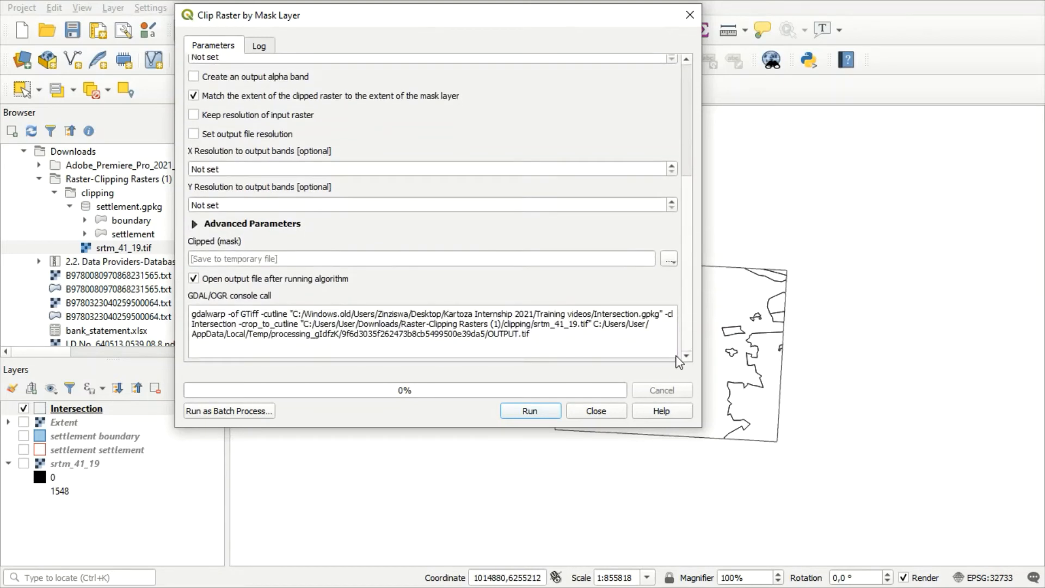
left_click(670, 261)
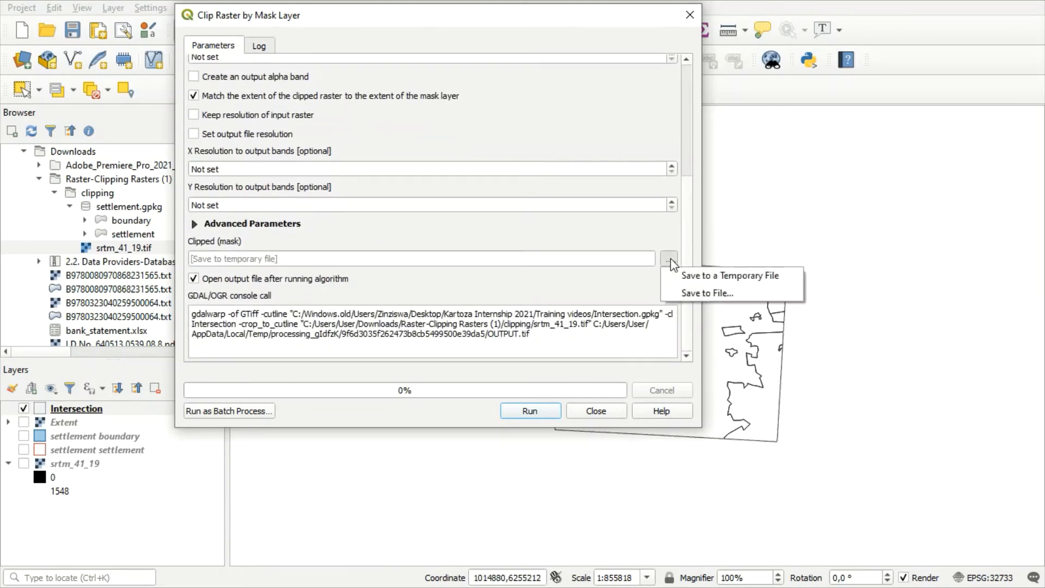
left_click(688, 290)
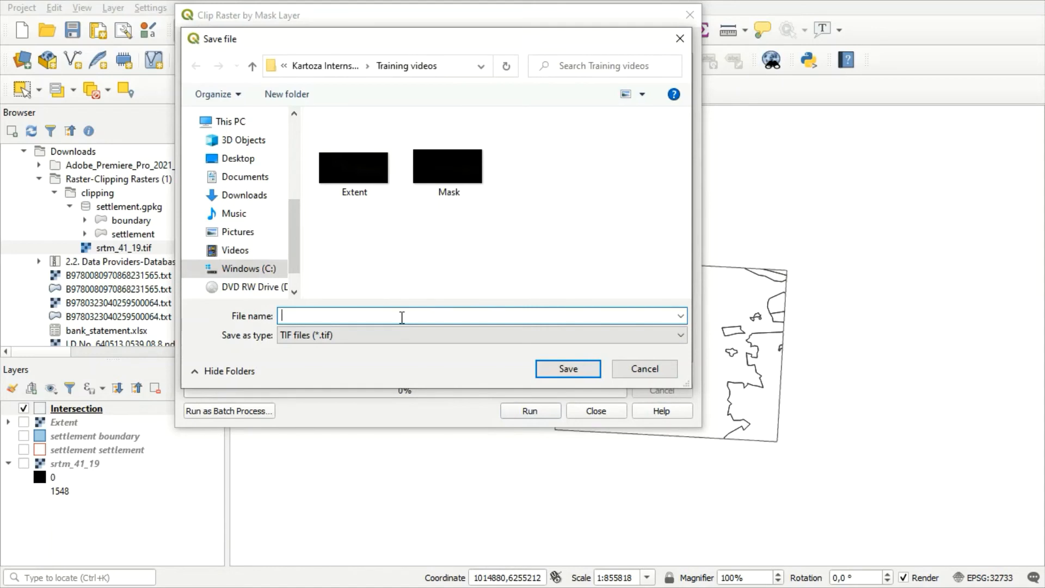
type("Clipped_mask")
left_click(556, 366)
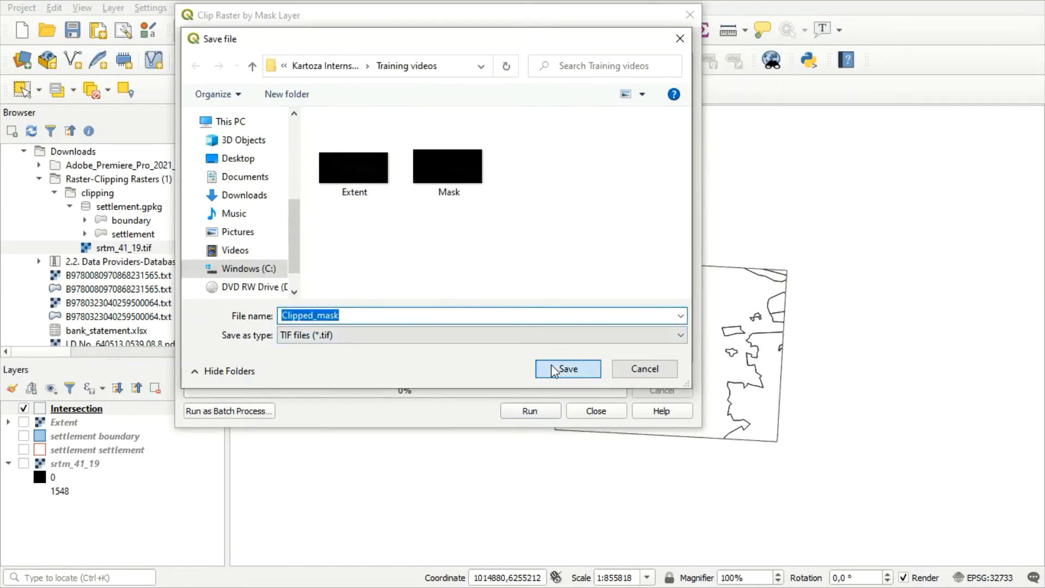
left_click(527, 414)
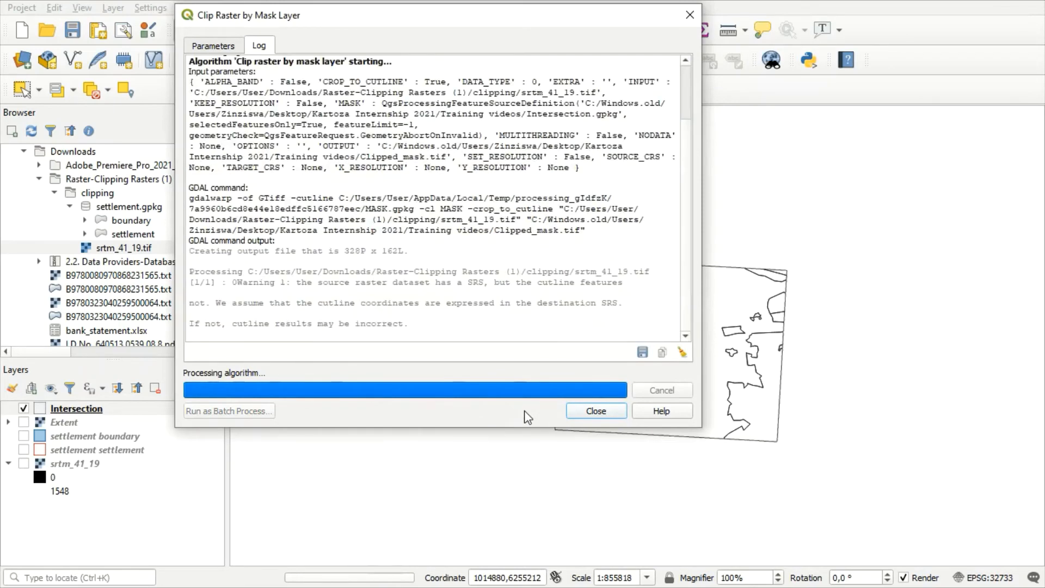
left_click(592, 412)
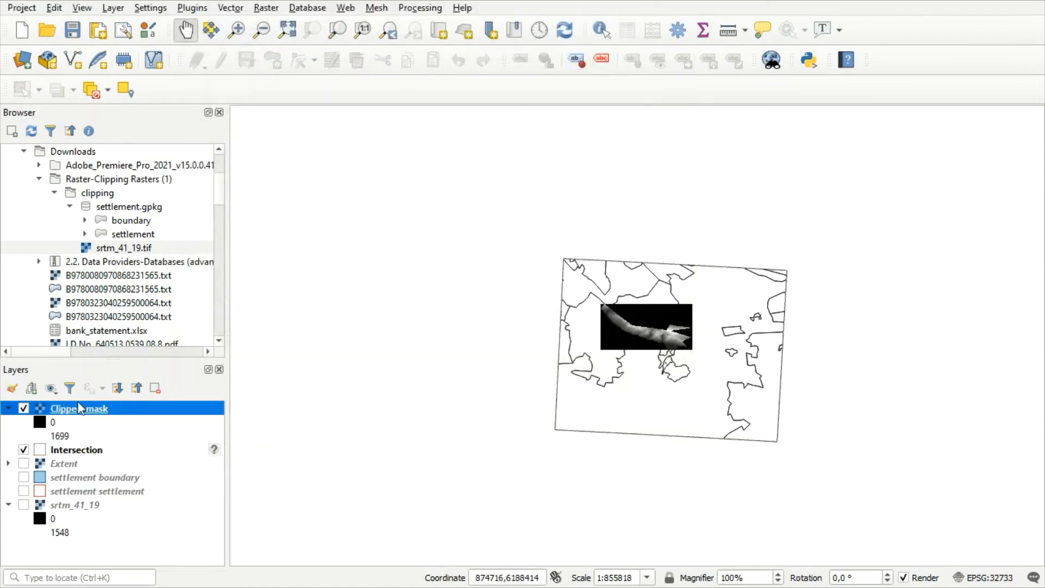
left_click(24, 449)
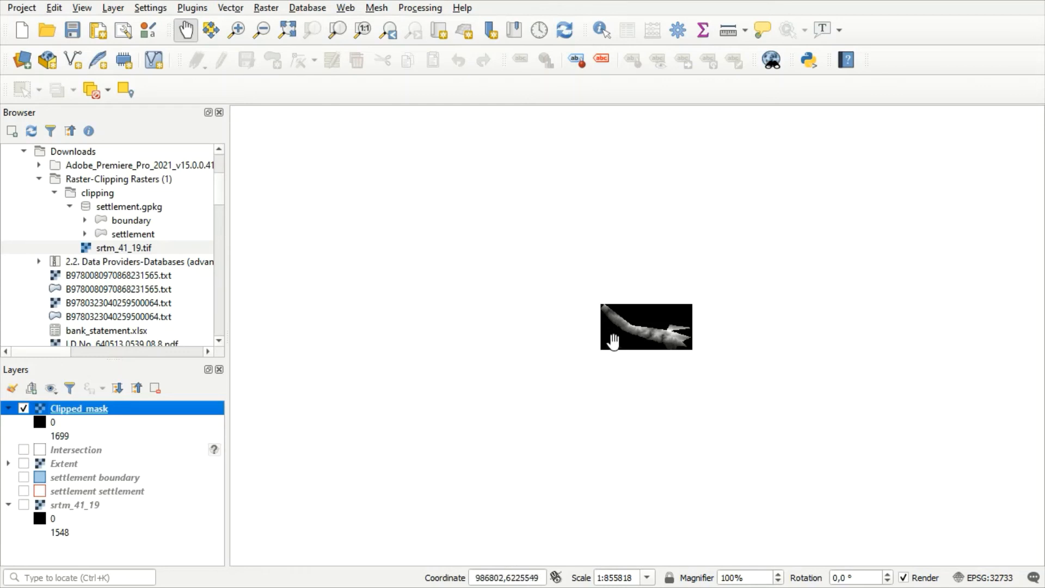
Set up another Clip Raster by Mask Layer of srtm_41_19, masked by only the selected features of Intersection.
left_click(266, 8)
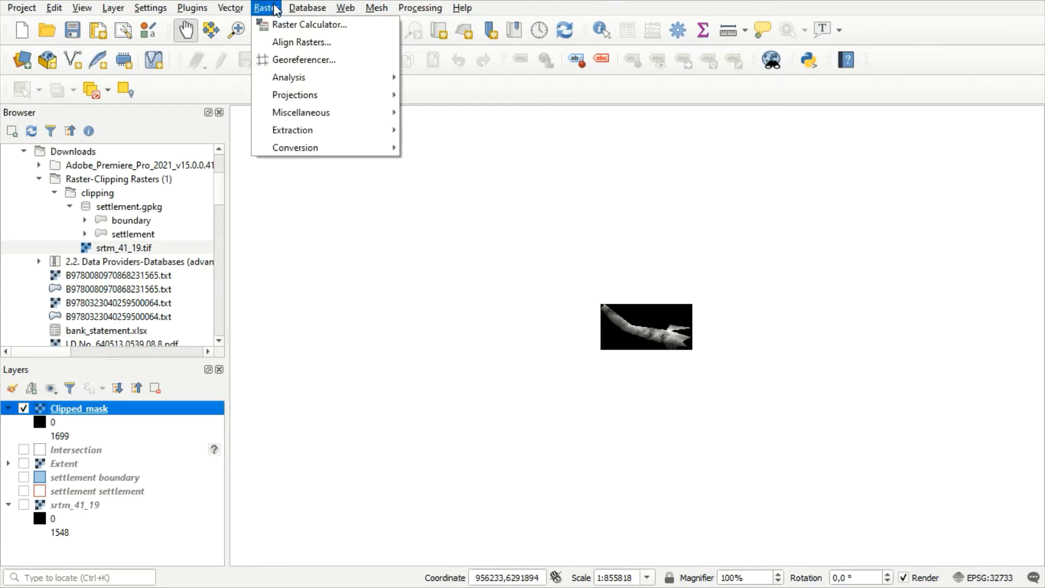
mouse_move(344, 125)
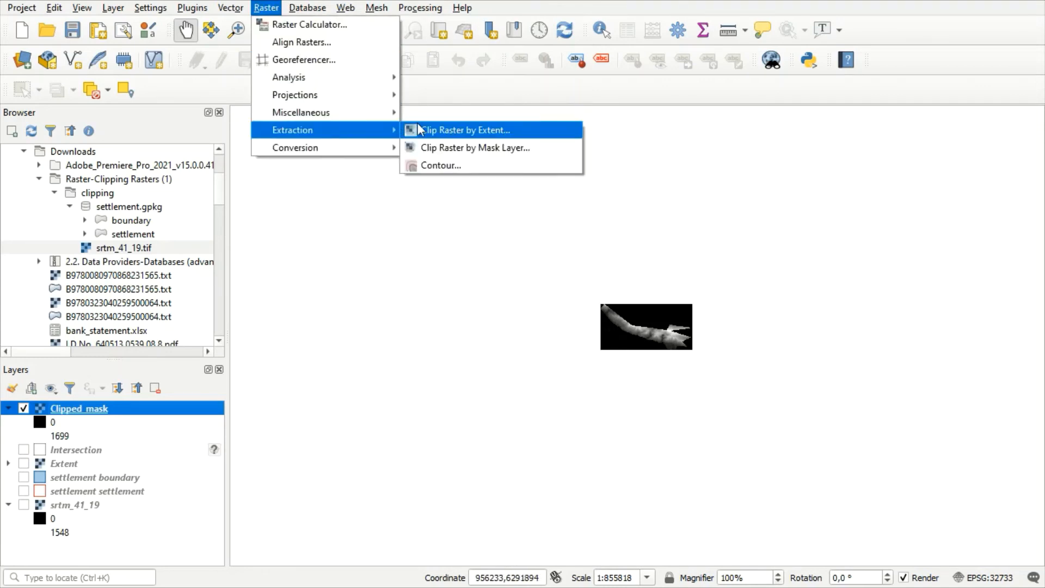
left_click(435, 146)
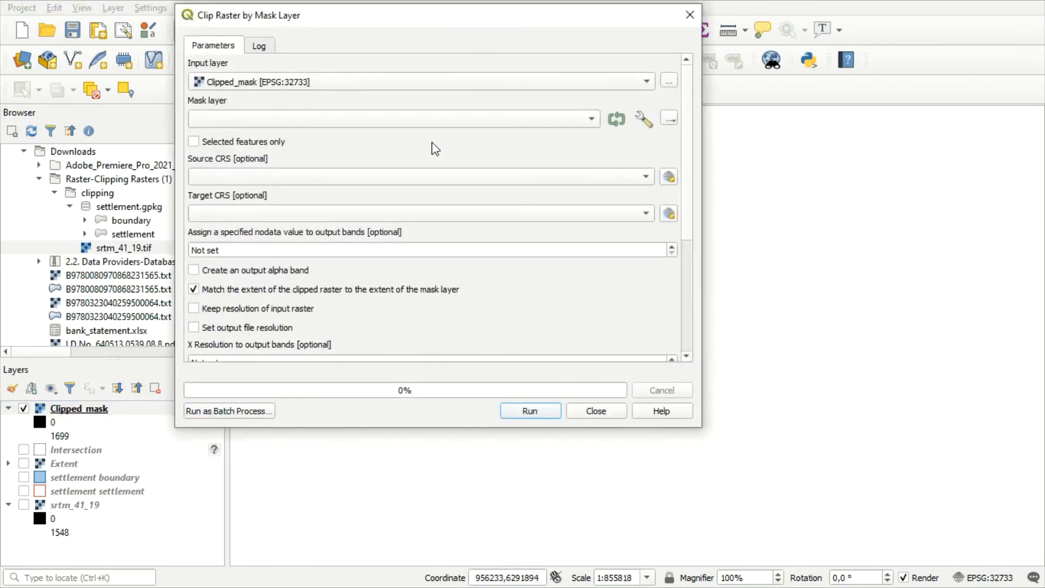
left_click(577, 81)
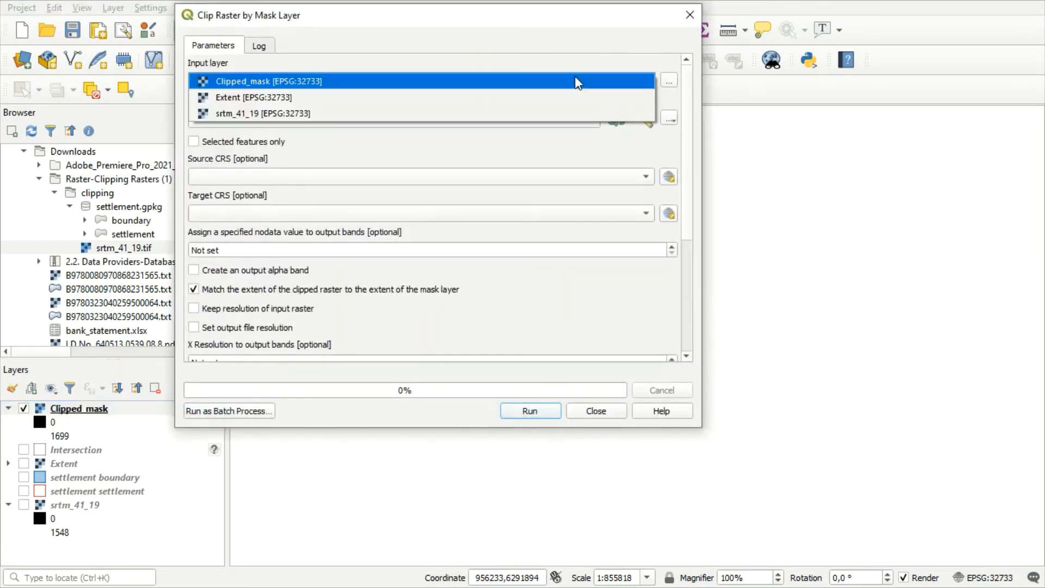
left_click(311, 113)
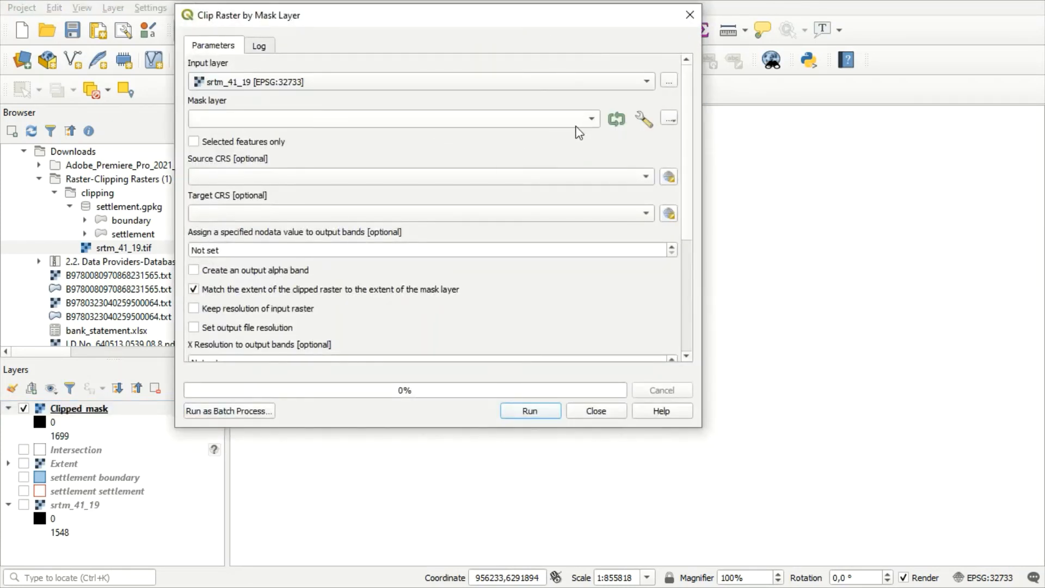
left_click(595, 117)
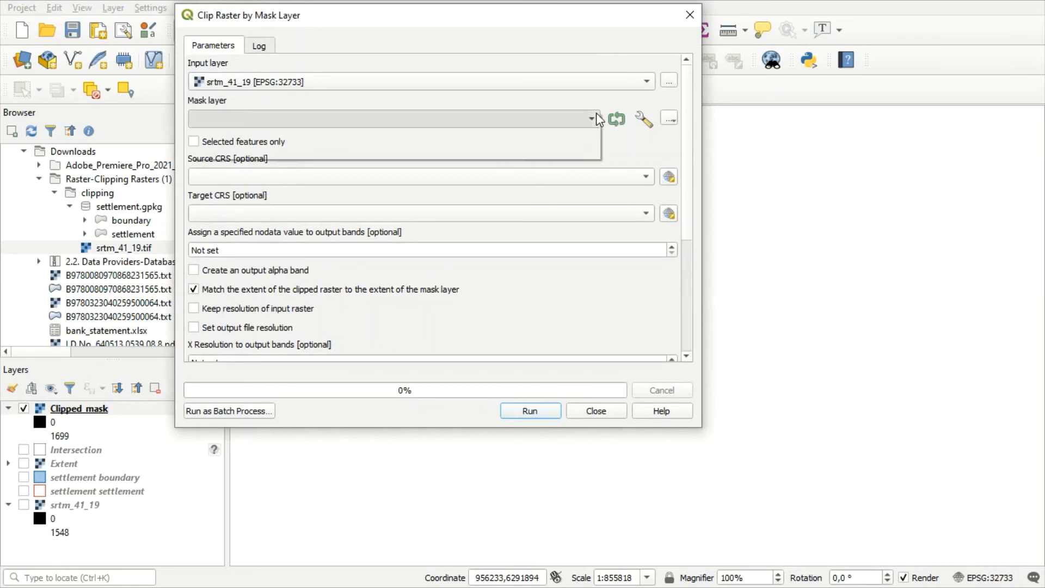
left_click(513, 116)
left_click(511, 118)
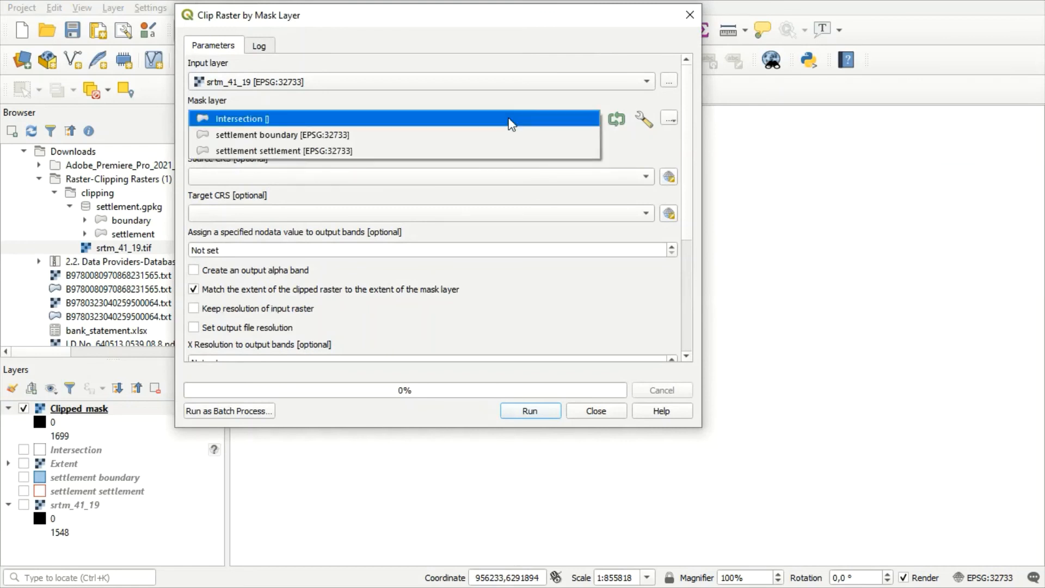
left_click(512, 119)
left_click(193, 141)
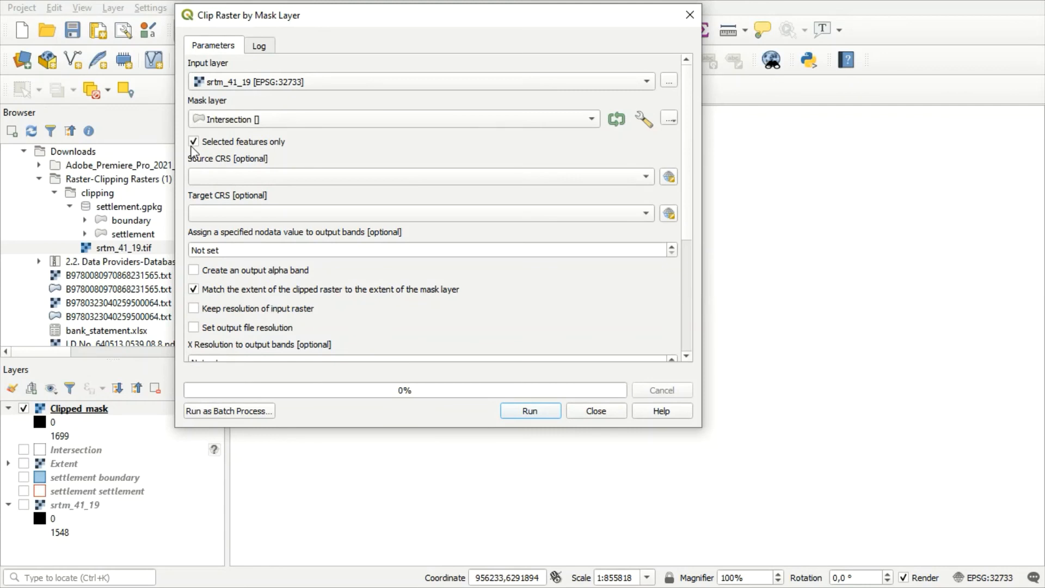
Assign a nodata value of 0 to the output bands of the clip.
left_click_drag(688, 197, 692, 275)
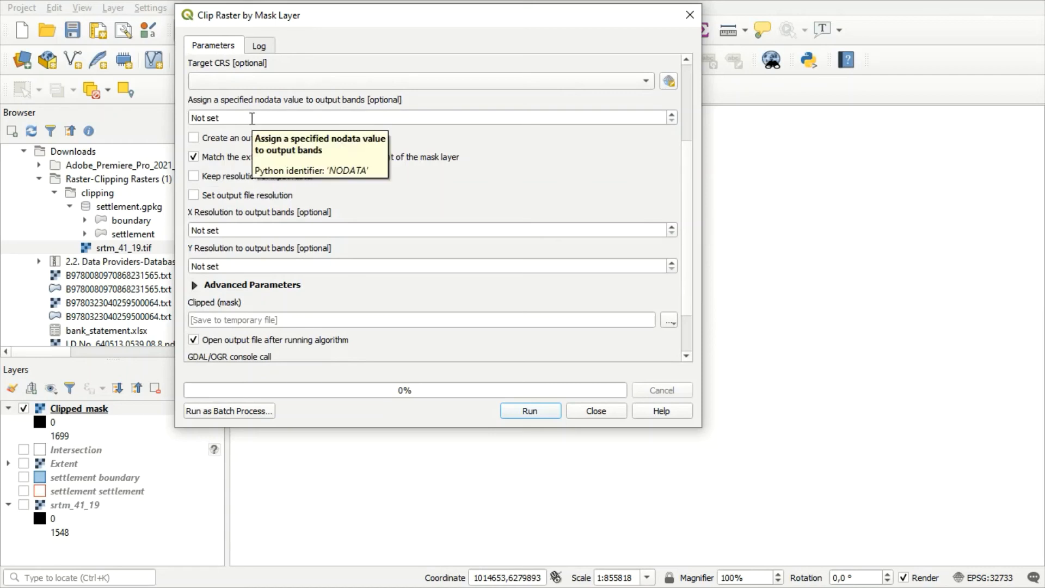
left_click_drag(252, 118, 177, 119)
type("0")
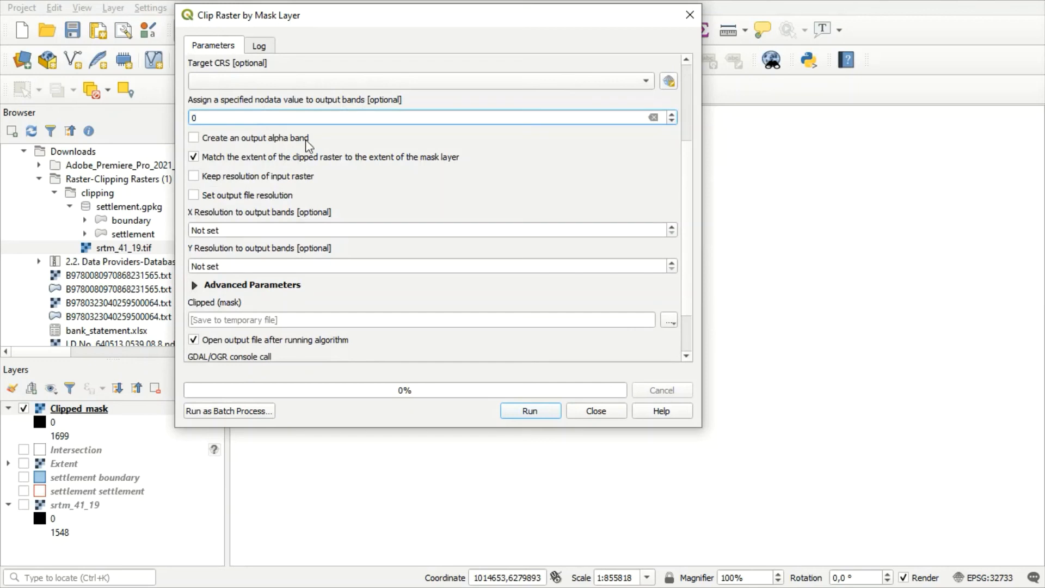
Run the clip with its output saved as the TIF file Clipped_mask2 in the Training videos folder, and close the tool.
left_click(670, 321)
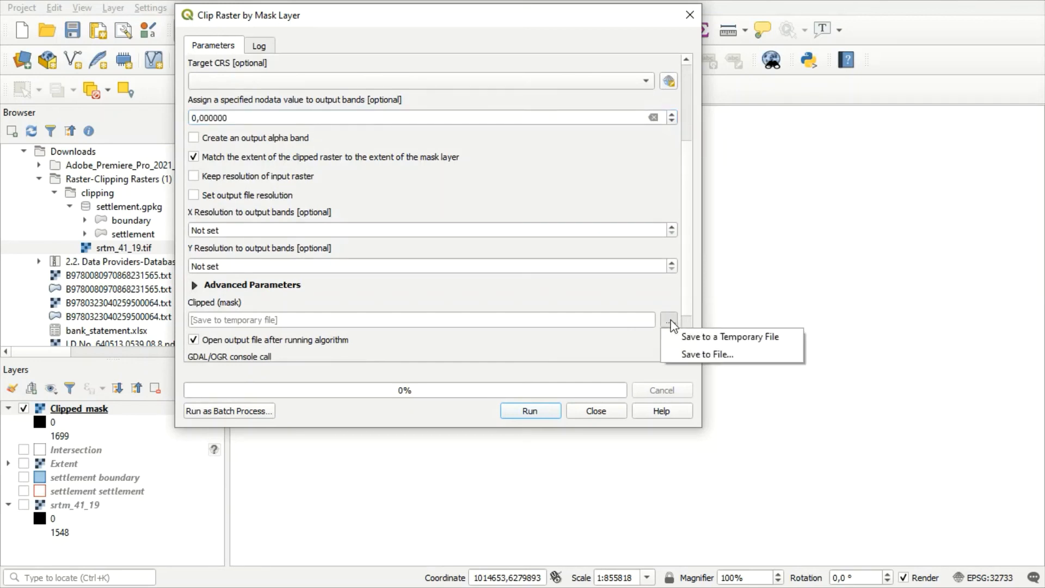
left_click(703, 355)
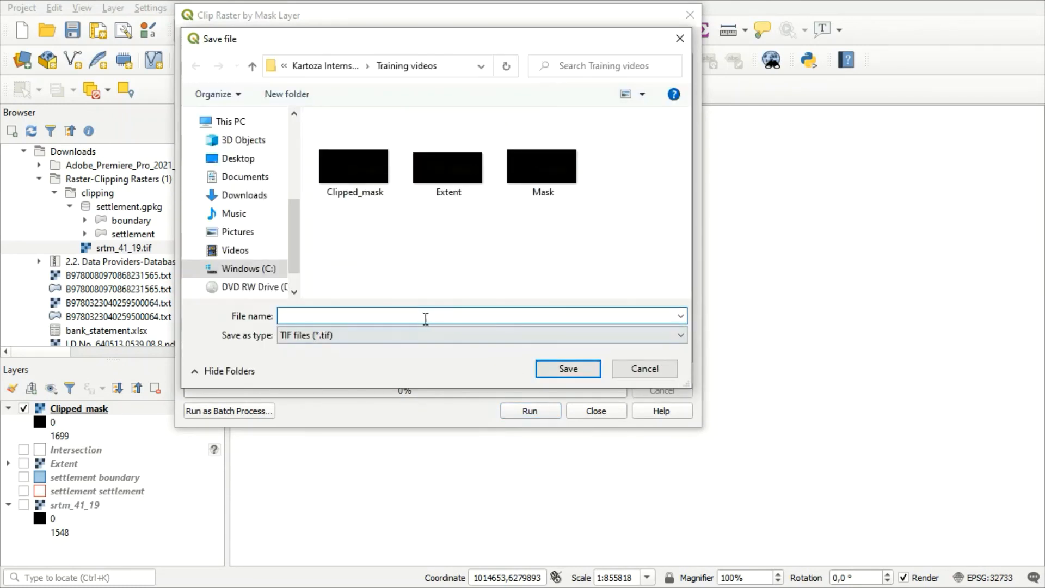
type("Cl")
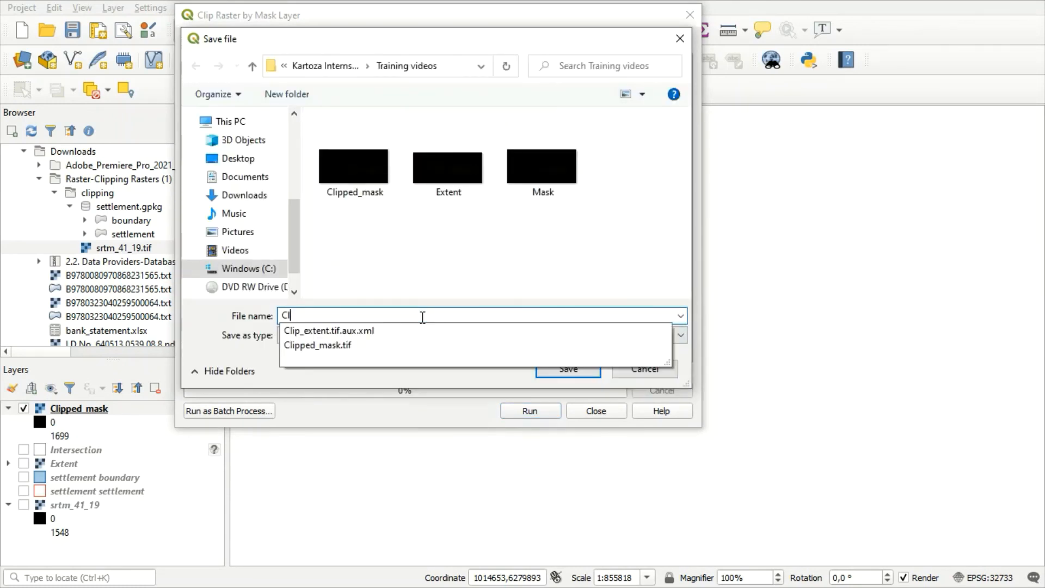
type("ipped_")
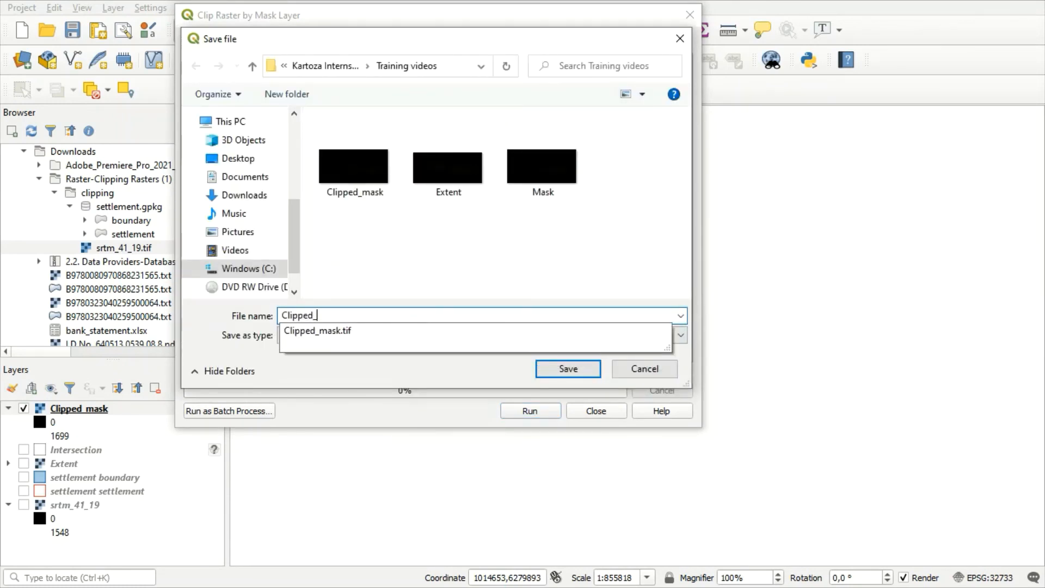
type("mask2")
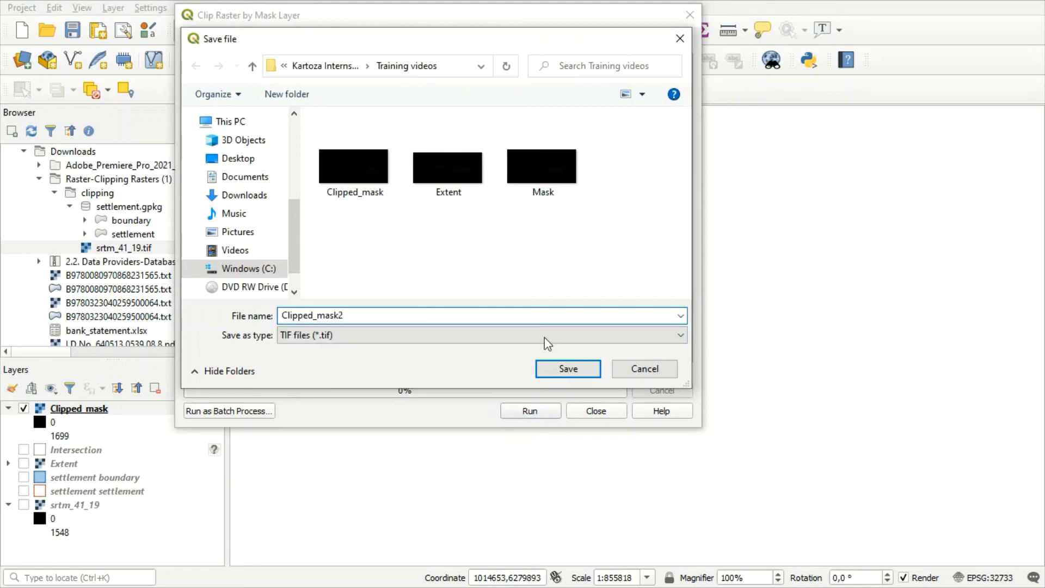
left_click(593, 376)
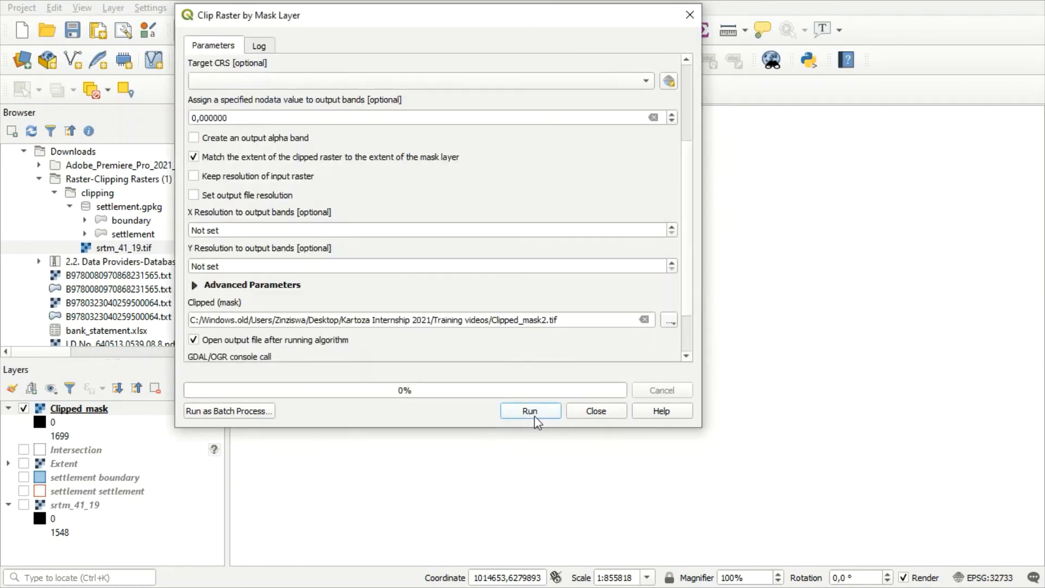
left_click(534, 413)
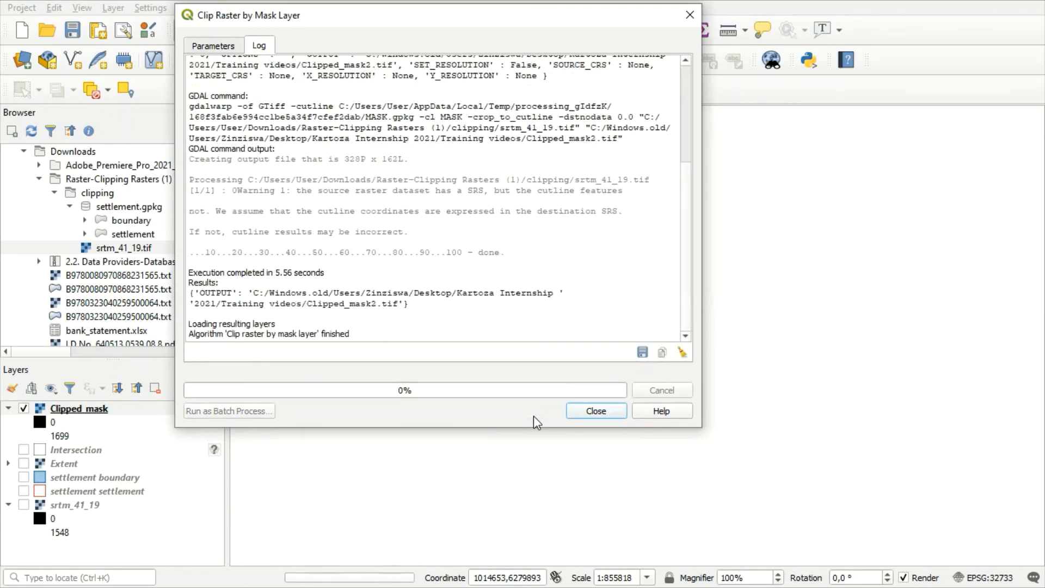
left_click(592, 410)
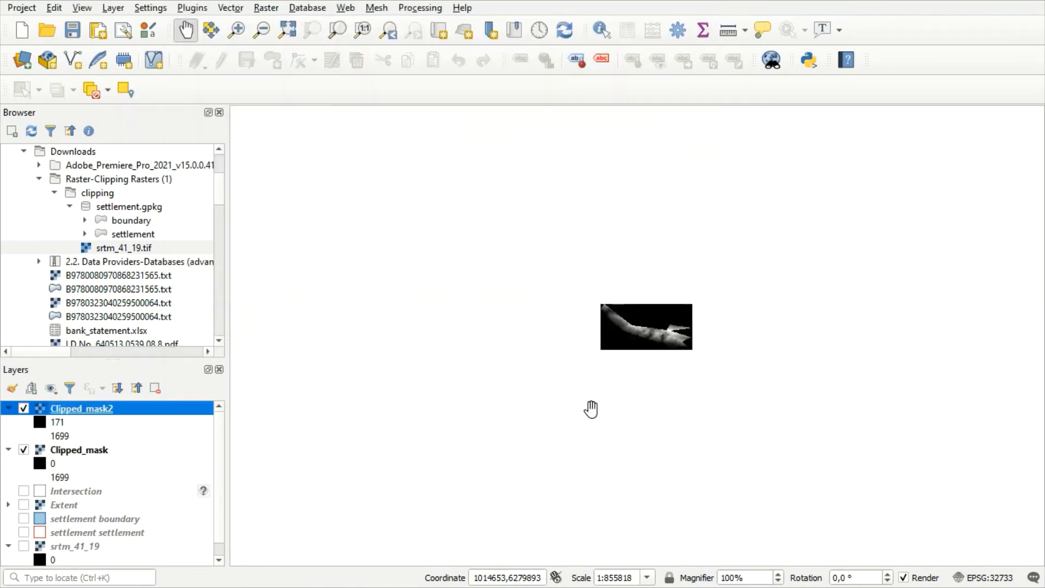
Compare Clipped_mask and Clipped_mask2 by toggling their visibility, leaving Clipped_mask hidden and Clipped_mask2 shown.
left_click(23, 449)
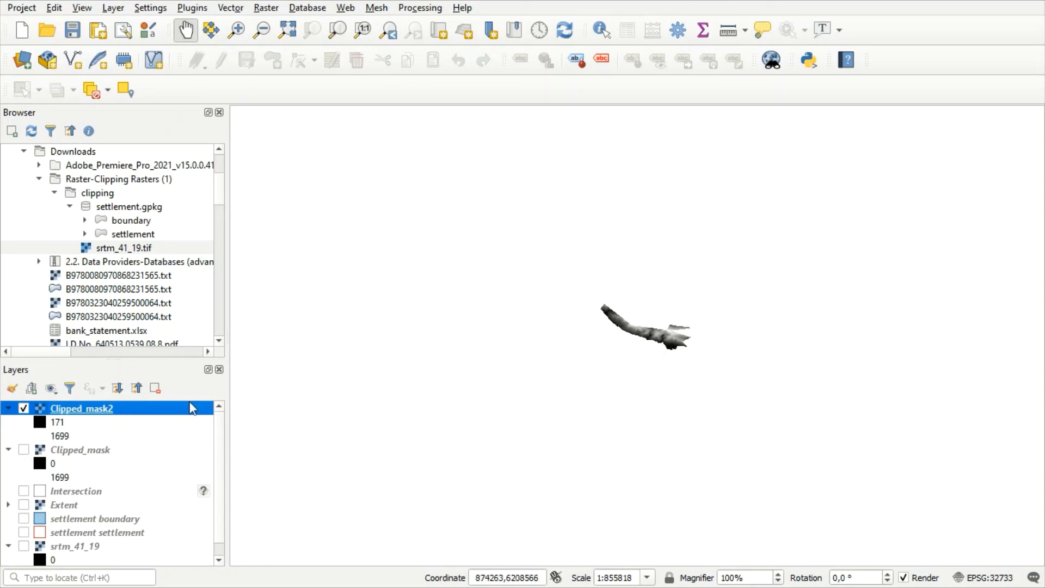
left_click(23, 409)
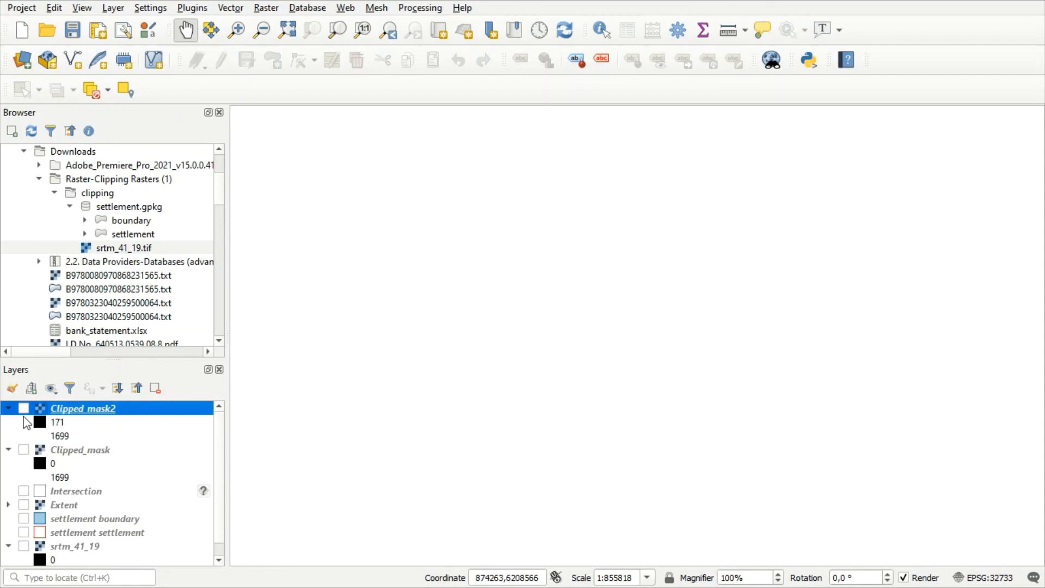
left_click(24, 450)
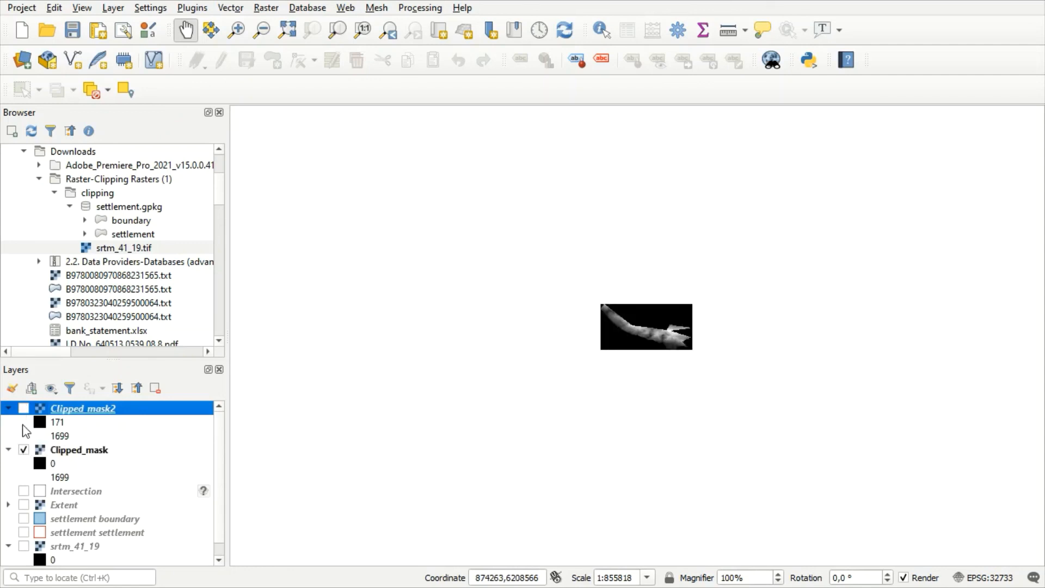
left_click(24, 409)
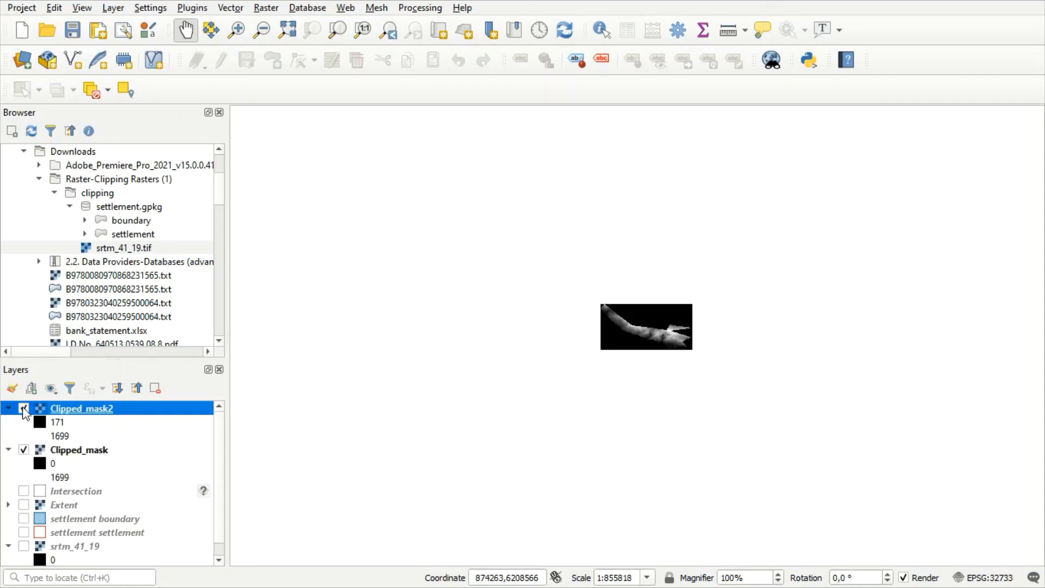
left_click(24, 451)
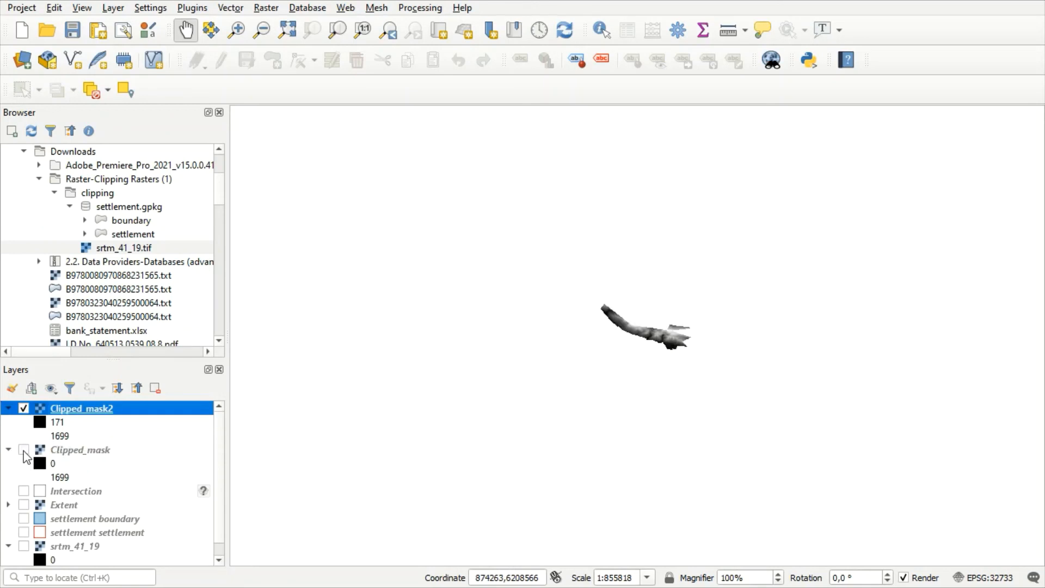
left_click(24, 450)
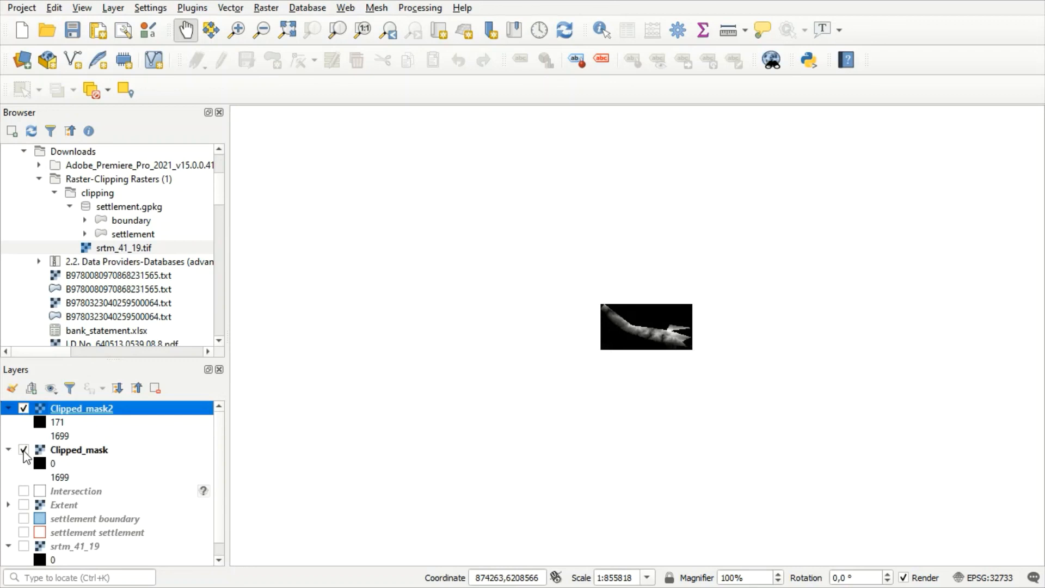
left_click(24, 451)
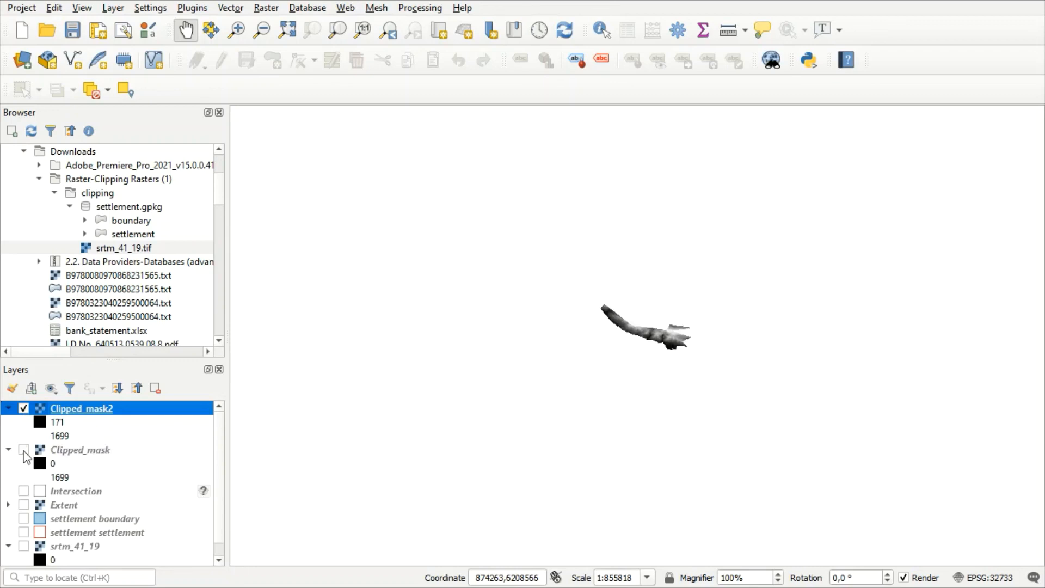